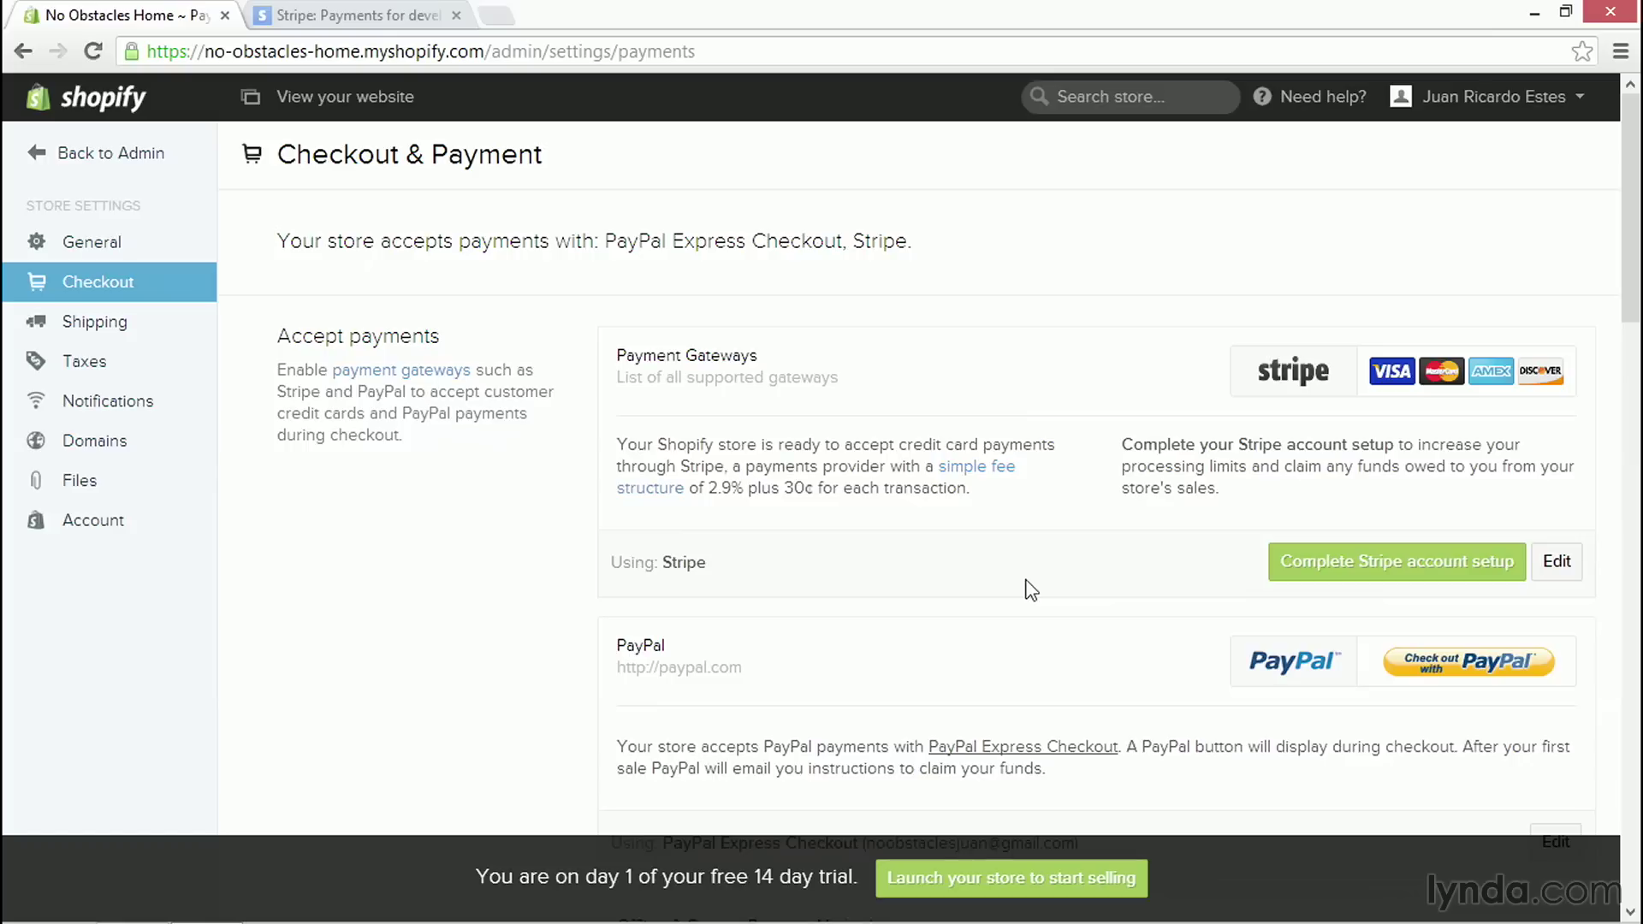
- Switch to the Stripe homepage in the other browser tab
left_click(332, 19)
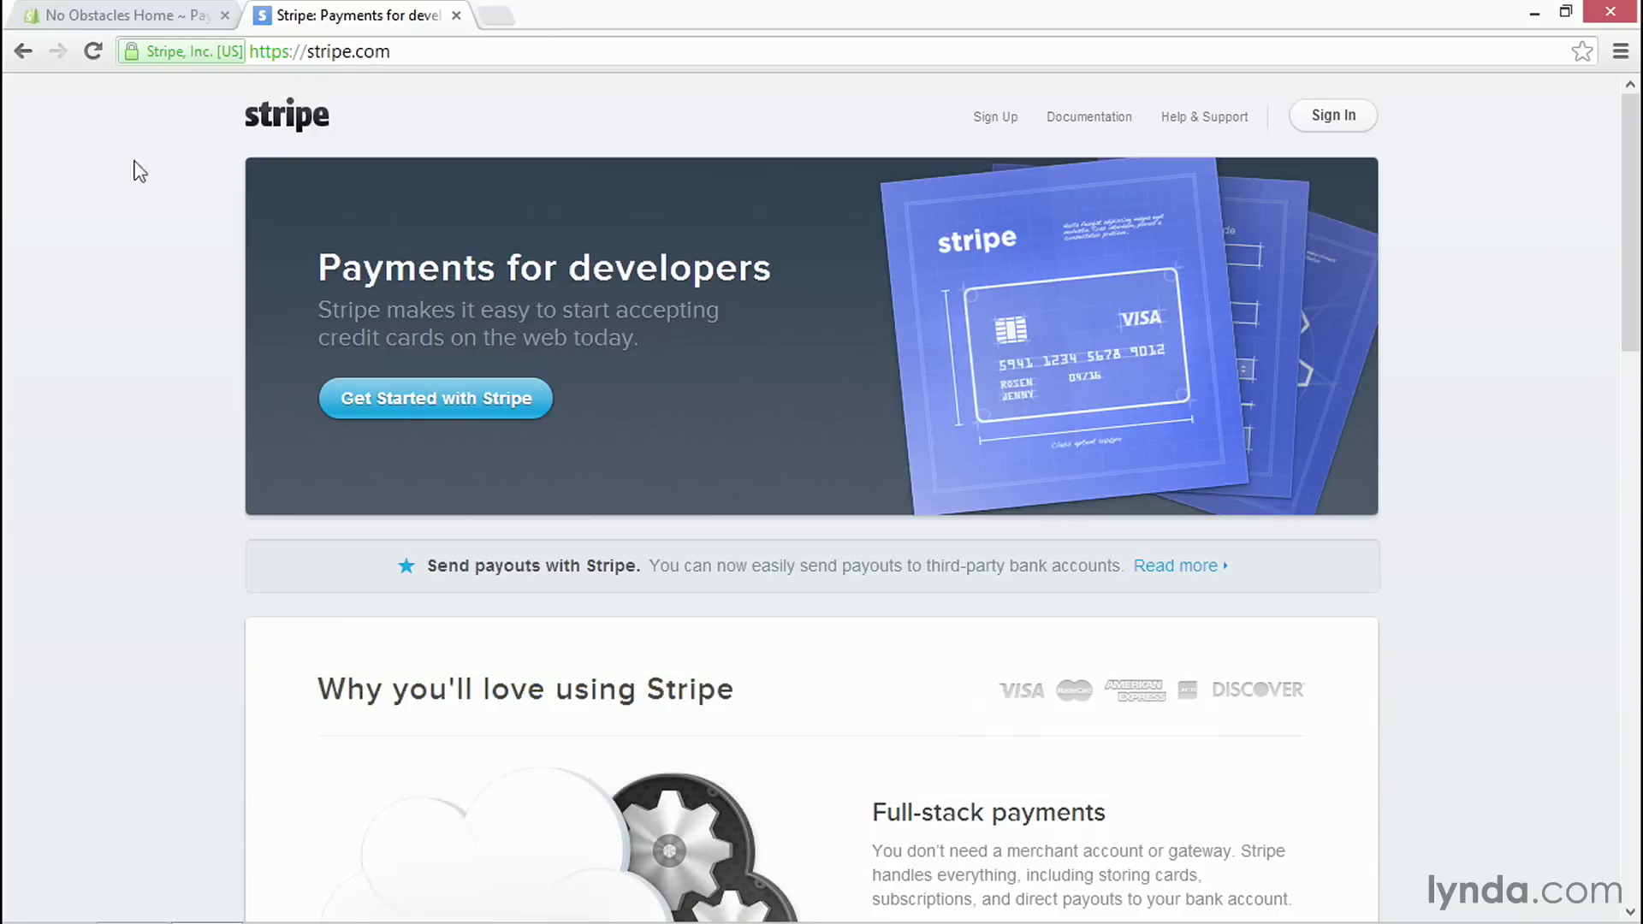
left_click(147, 18)
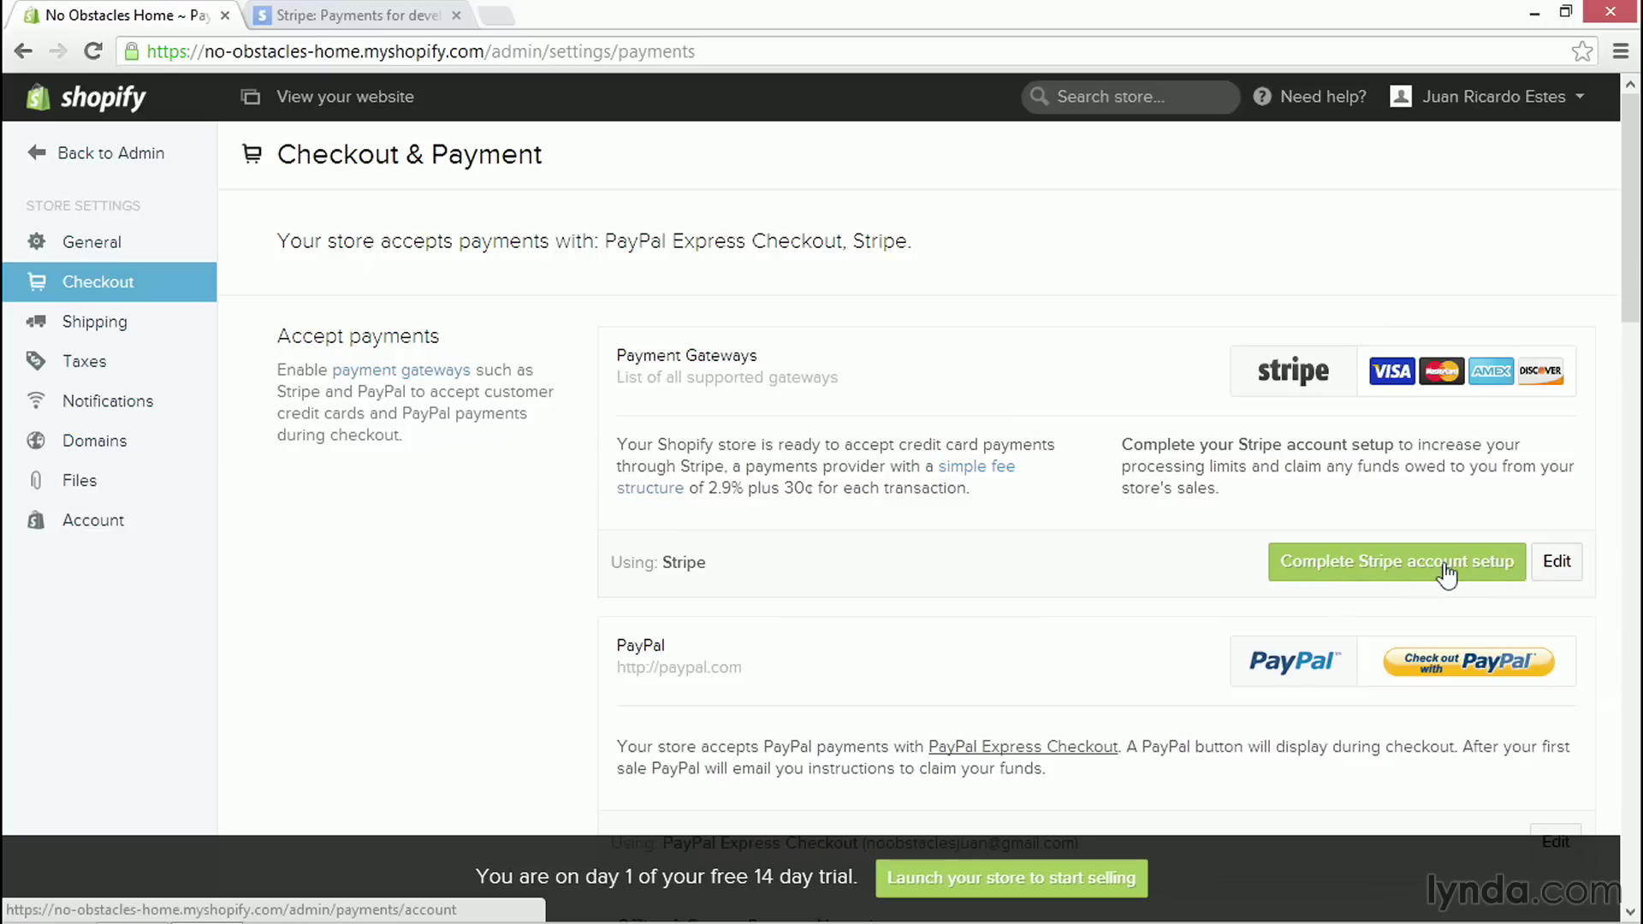
- Start the Stripe account setup and review the pre-filled Corporation, USD, 0-6 day shipping details
left_click(1396, 579)
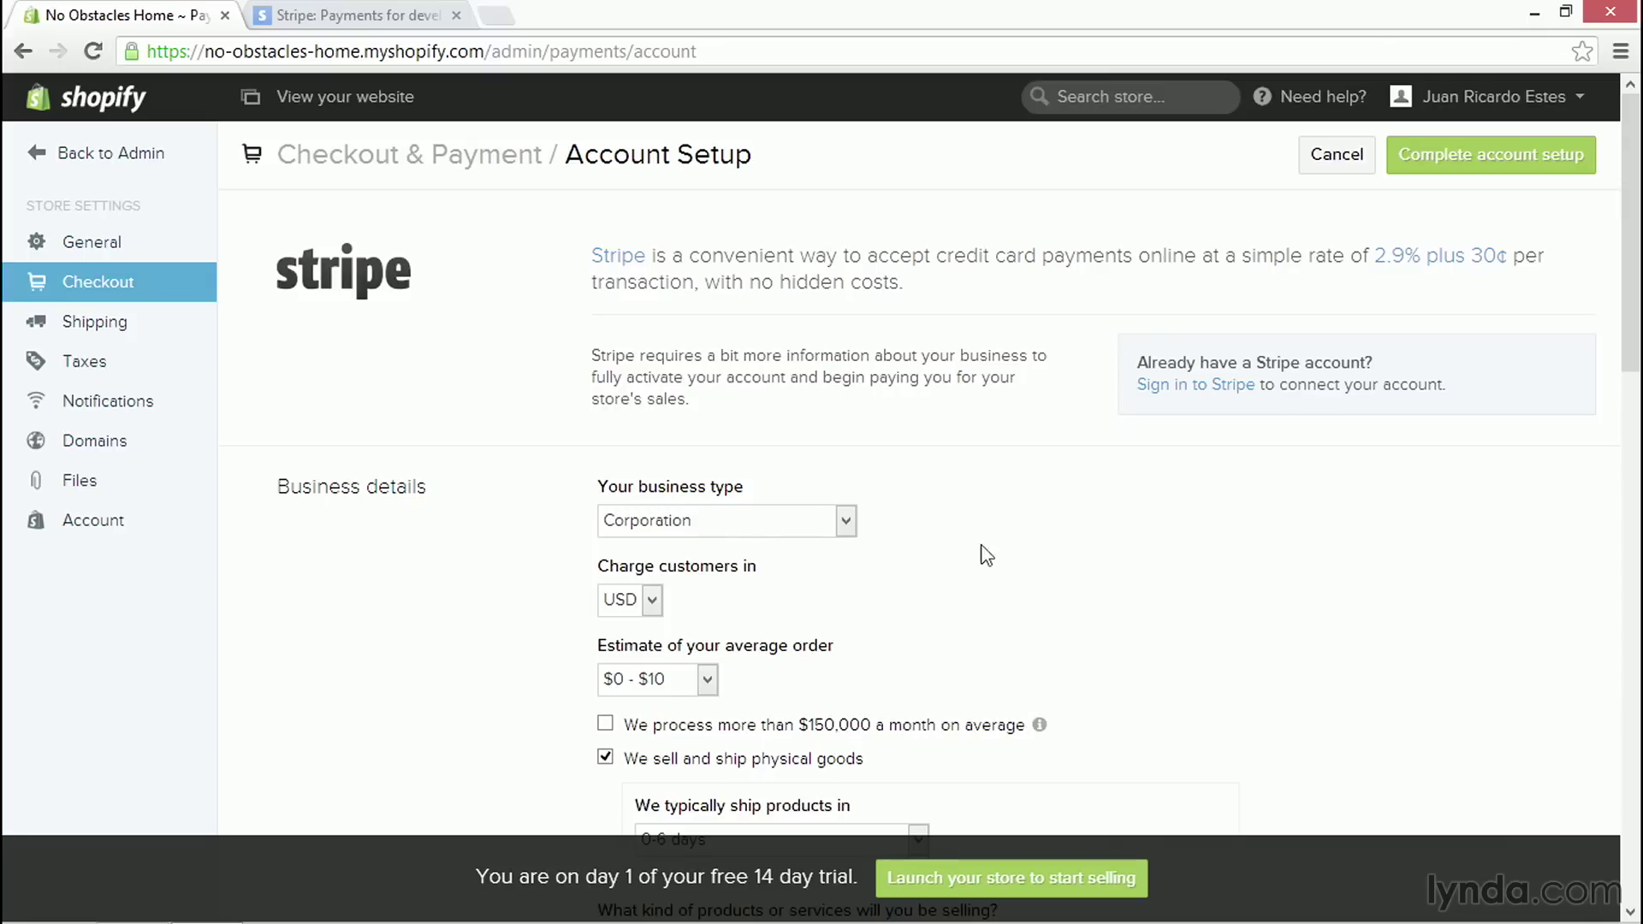
left_click(343, 17)
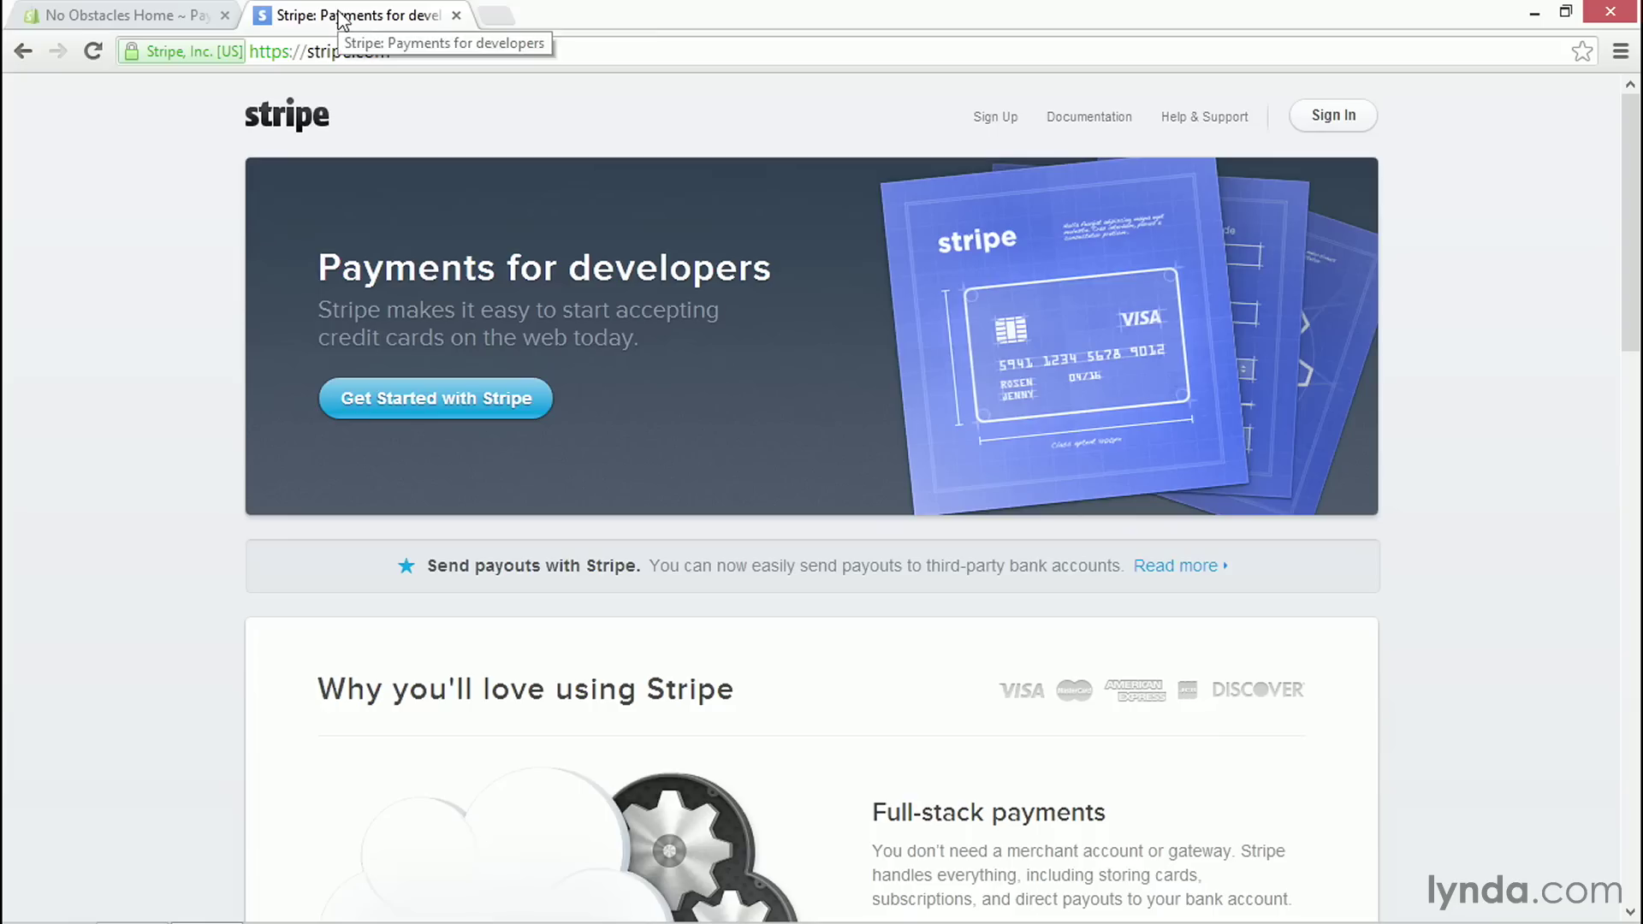
left_click(173, 20)
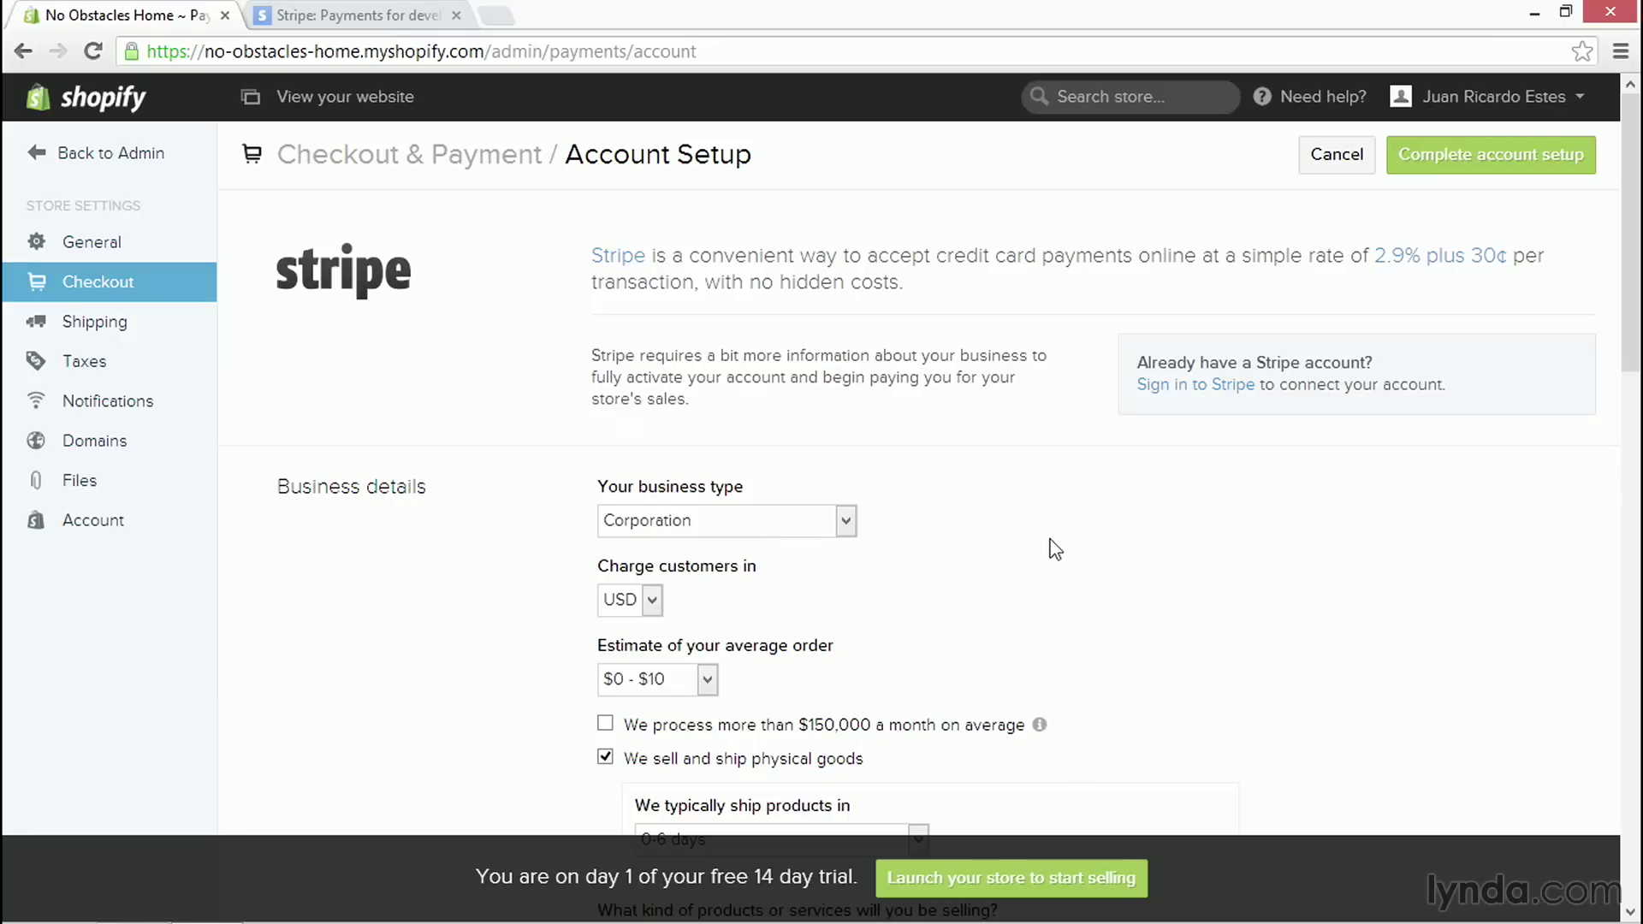
scroll(1638, 289, "down", 1)
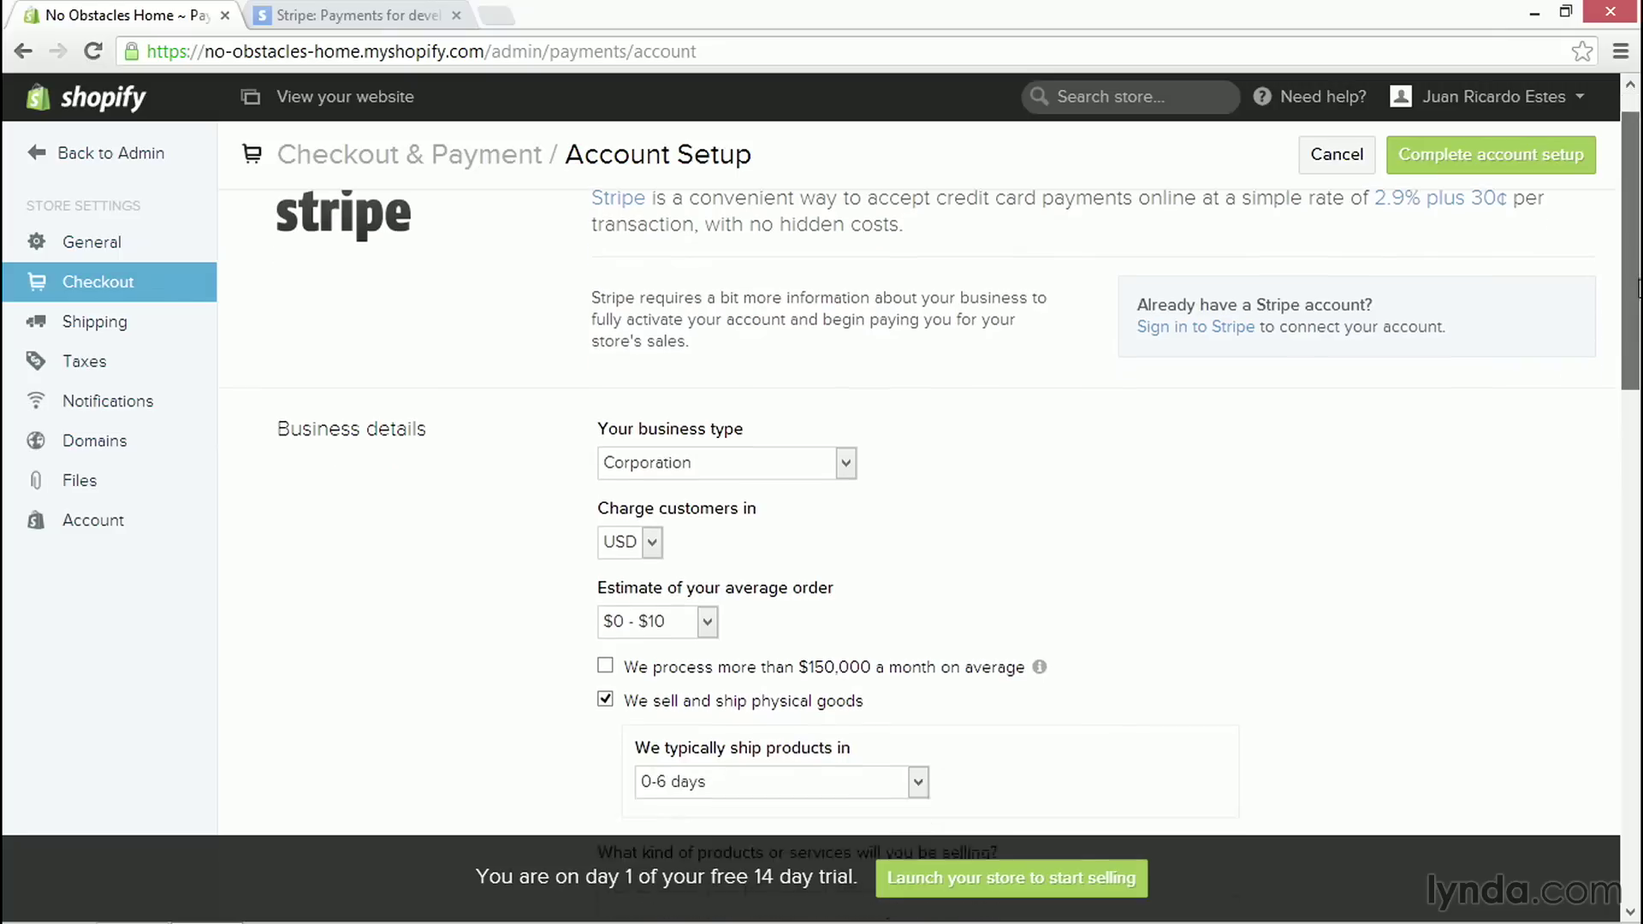
scroll(1638, 289, "down", 3)
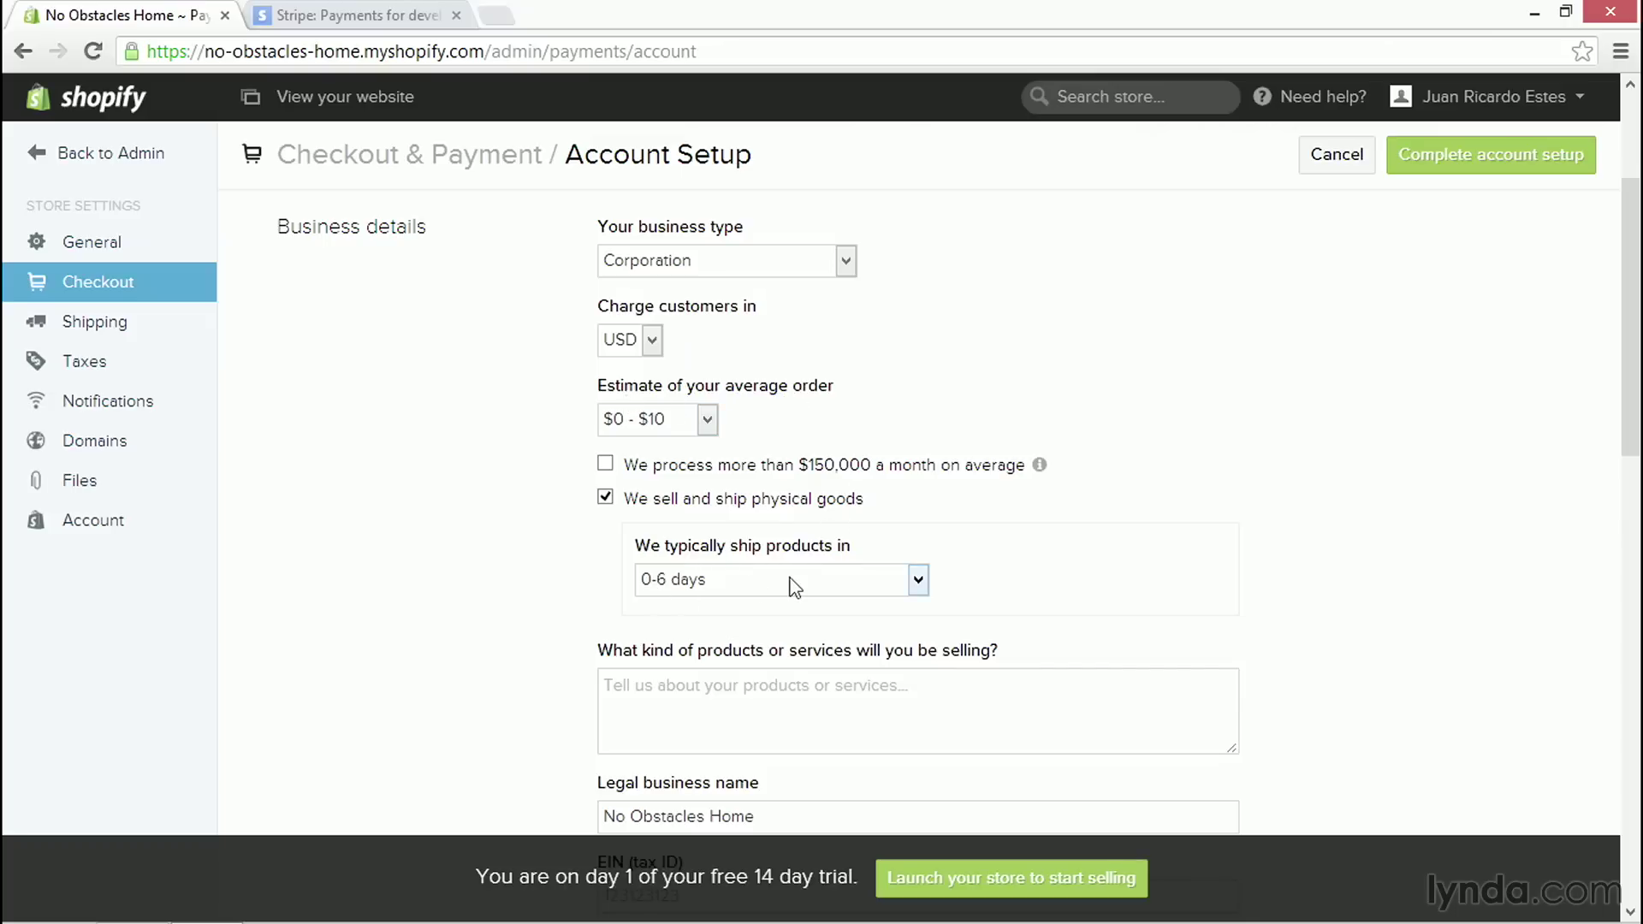
left_click_drag(1626, 407, 1633, 518)
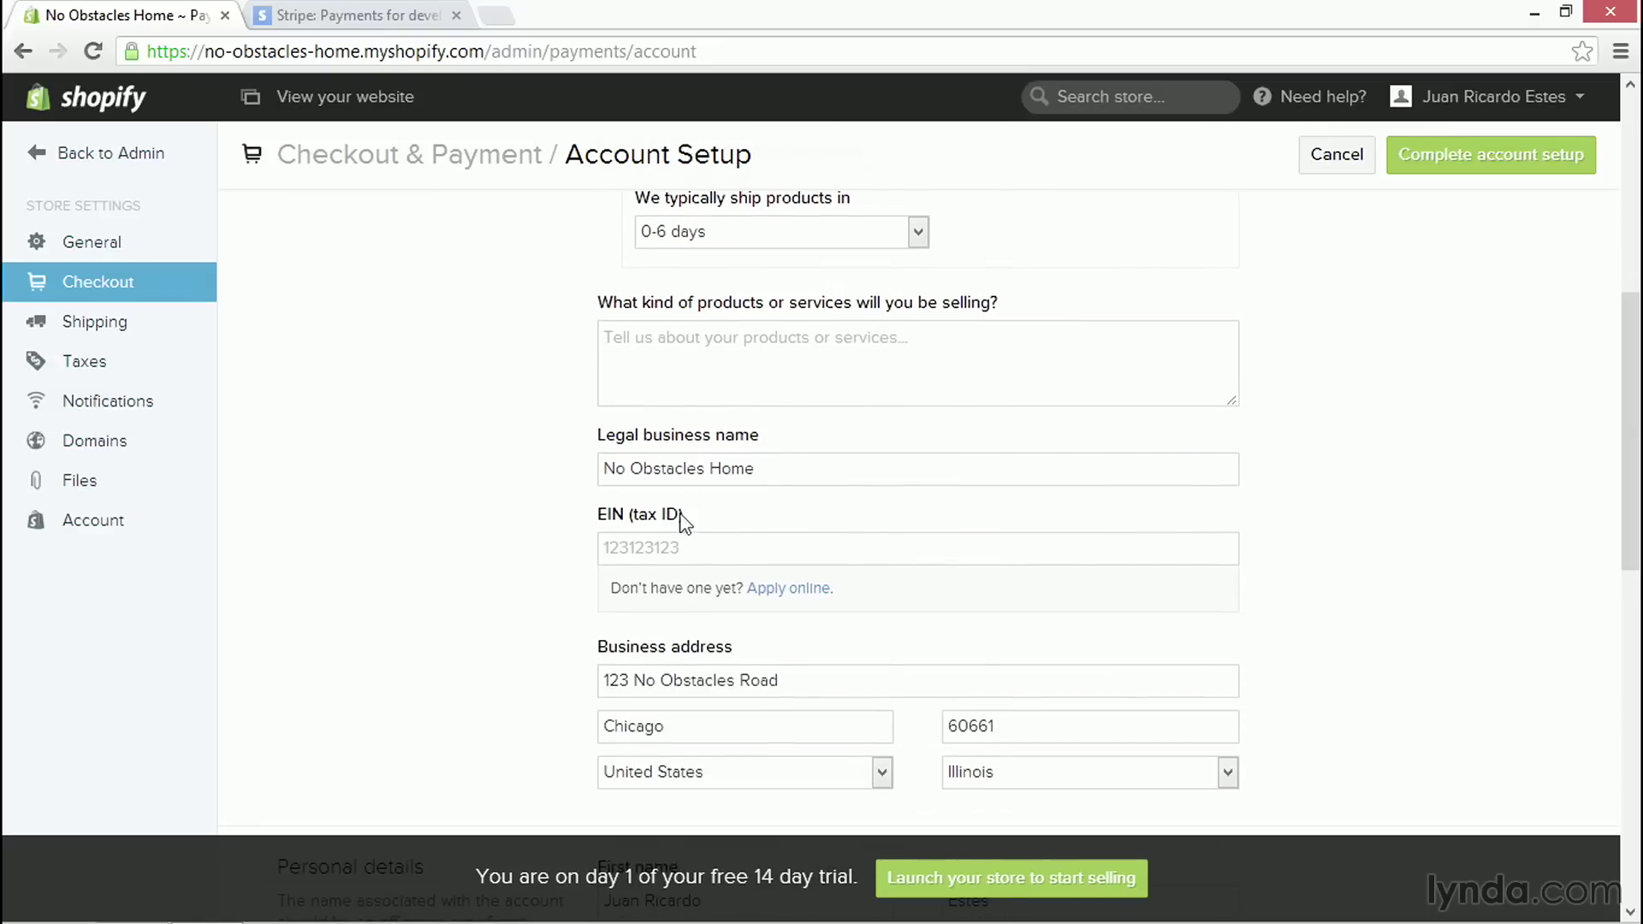
left_click_drag(1632, 548, 1639, 703)
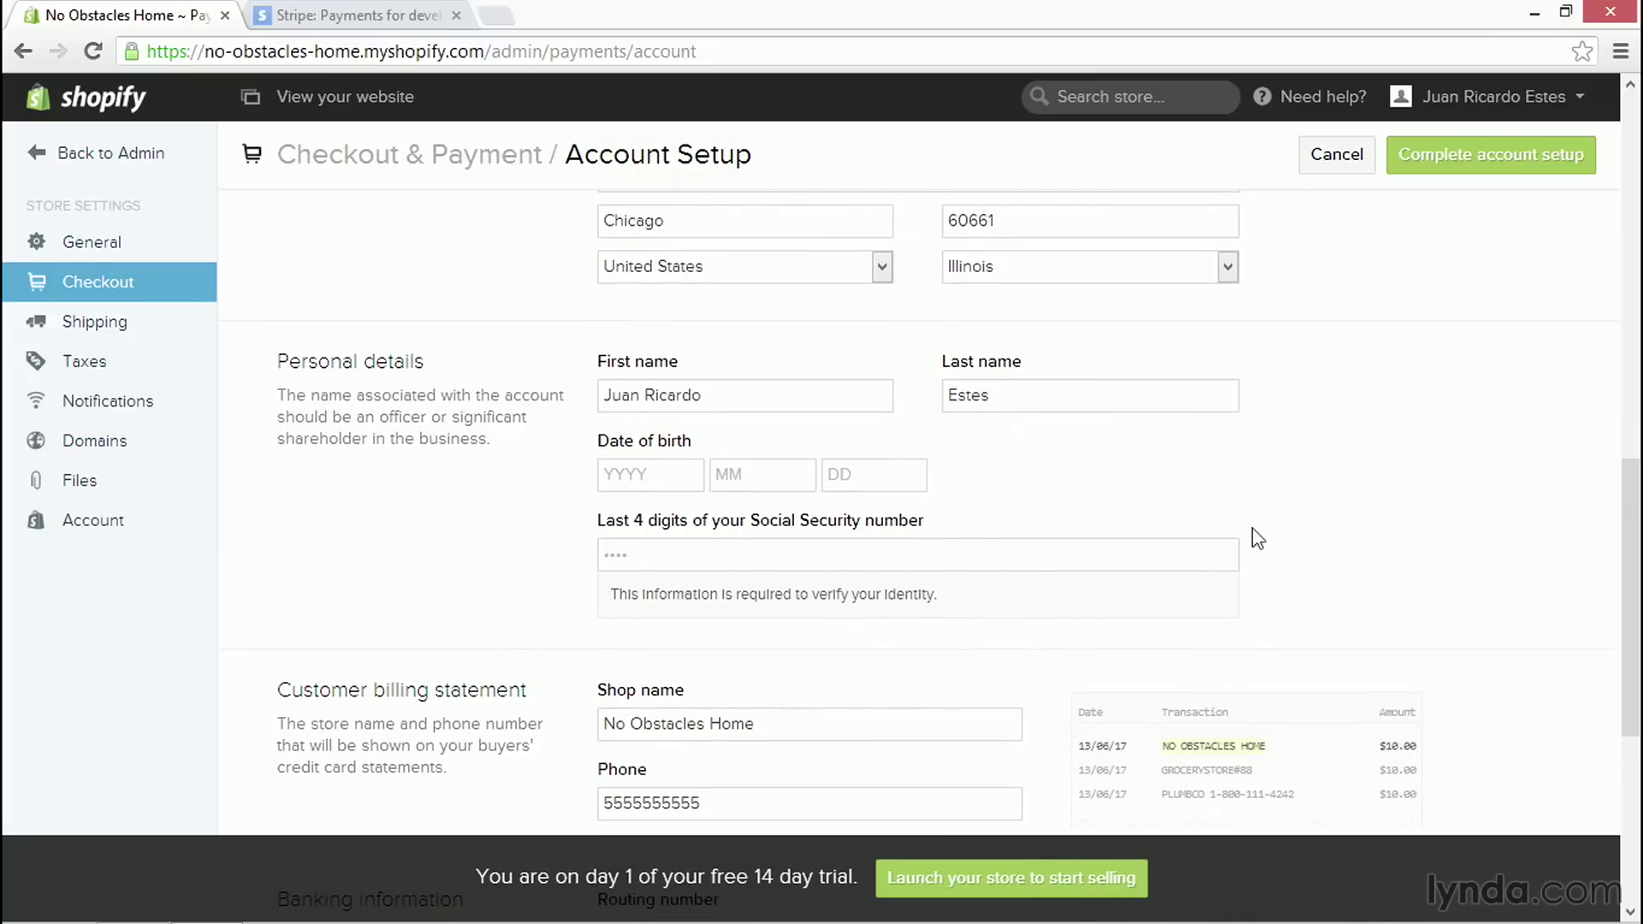
left_click_drag(1637, 490, 1639, 665)
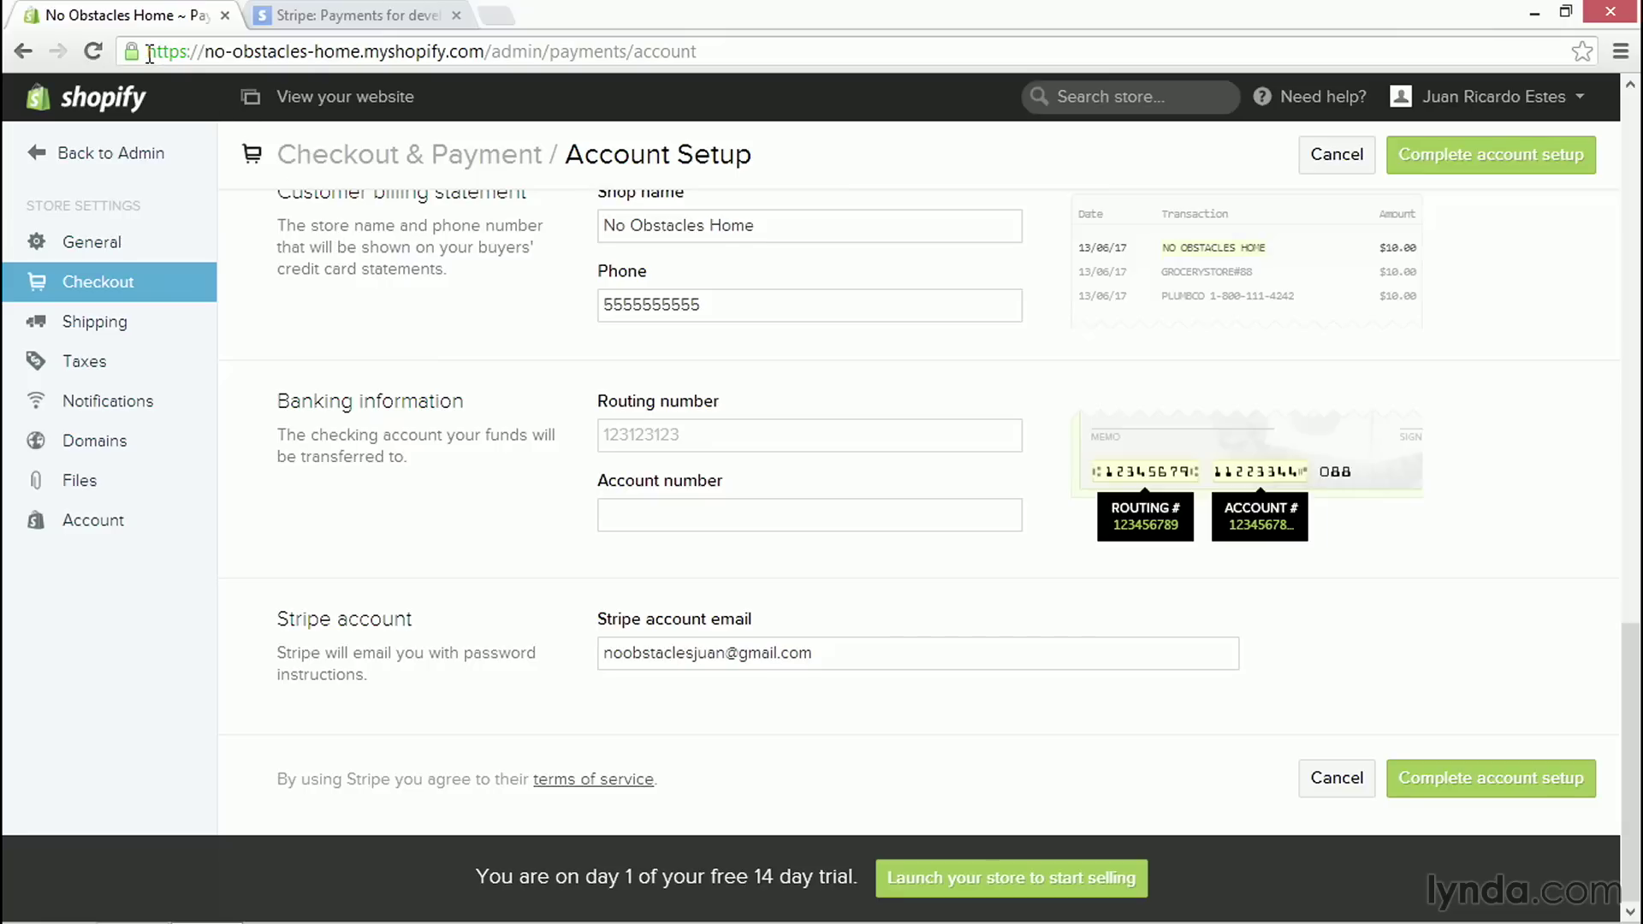
left_click_drag(149, 53, 190, 55)
left_click(1340, 784)
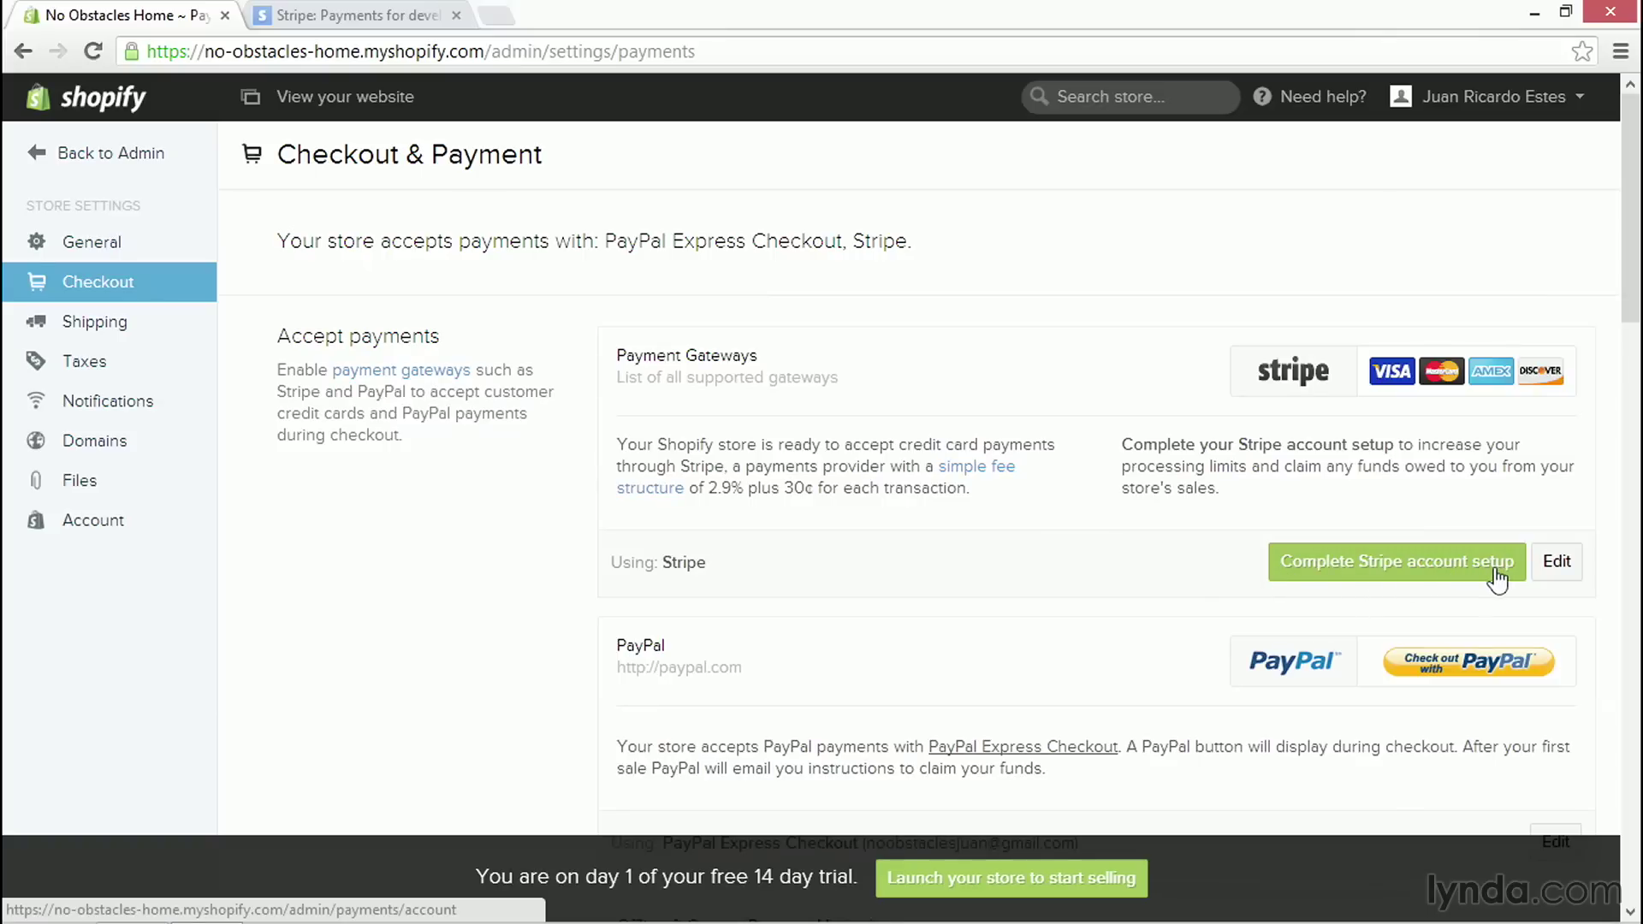
- Deactivate the current Stripe payment gateway and confirm its removal
left_click(1569, 572)
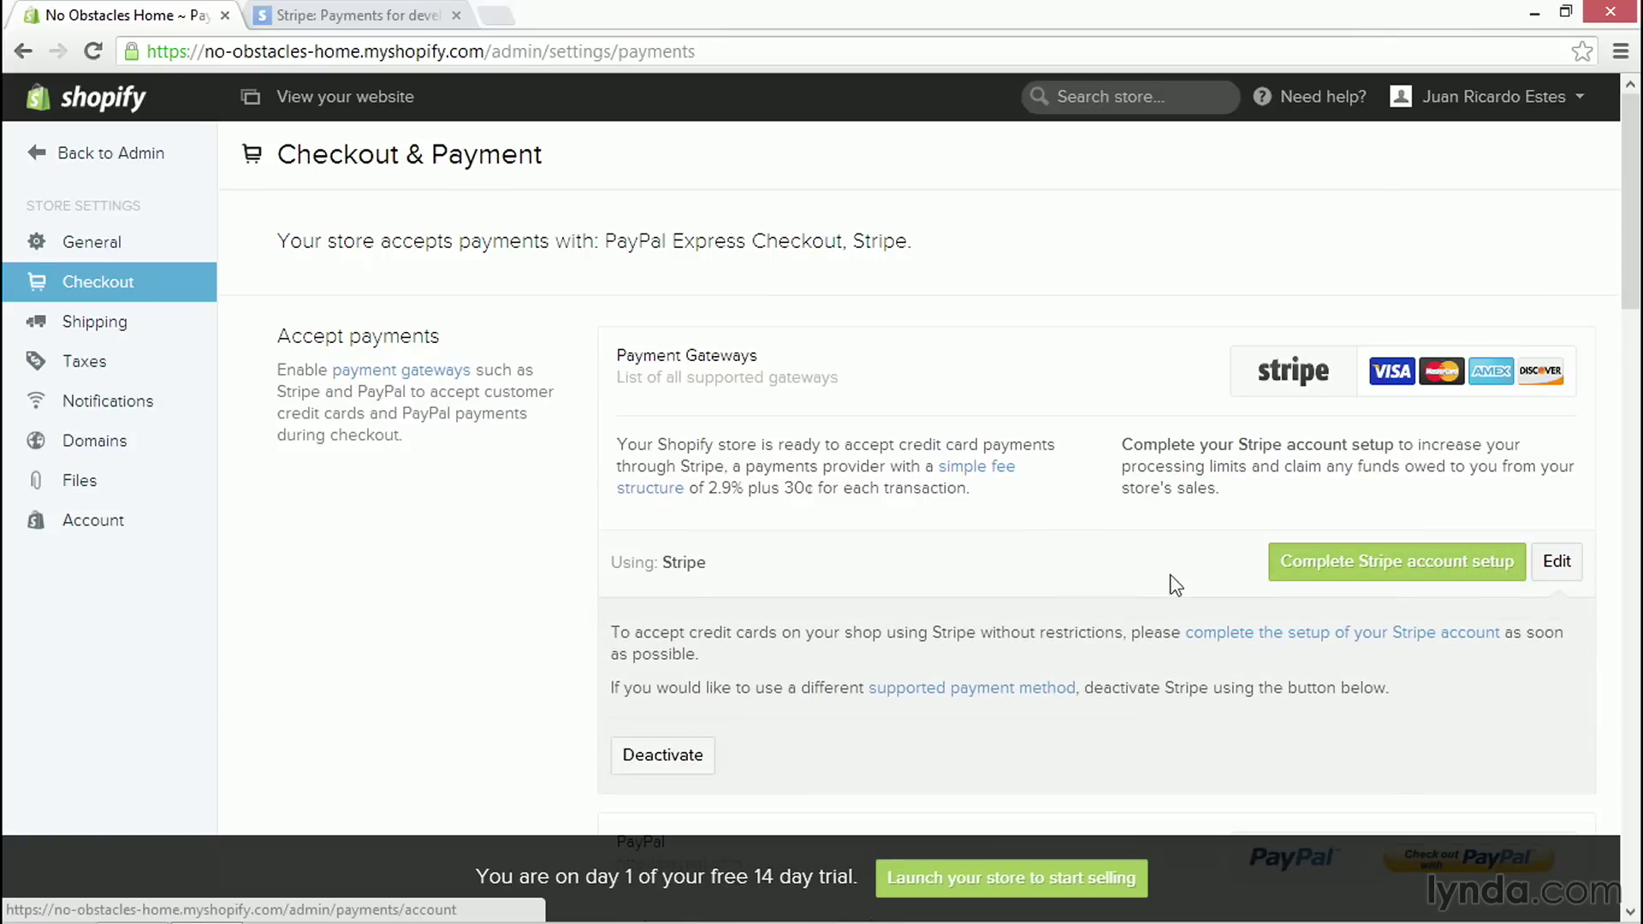
scroll(1001, 594, "down", 1)
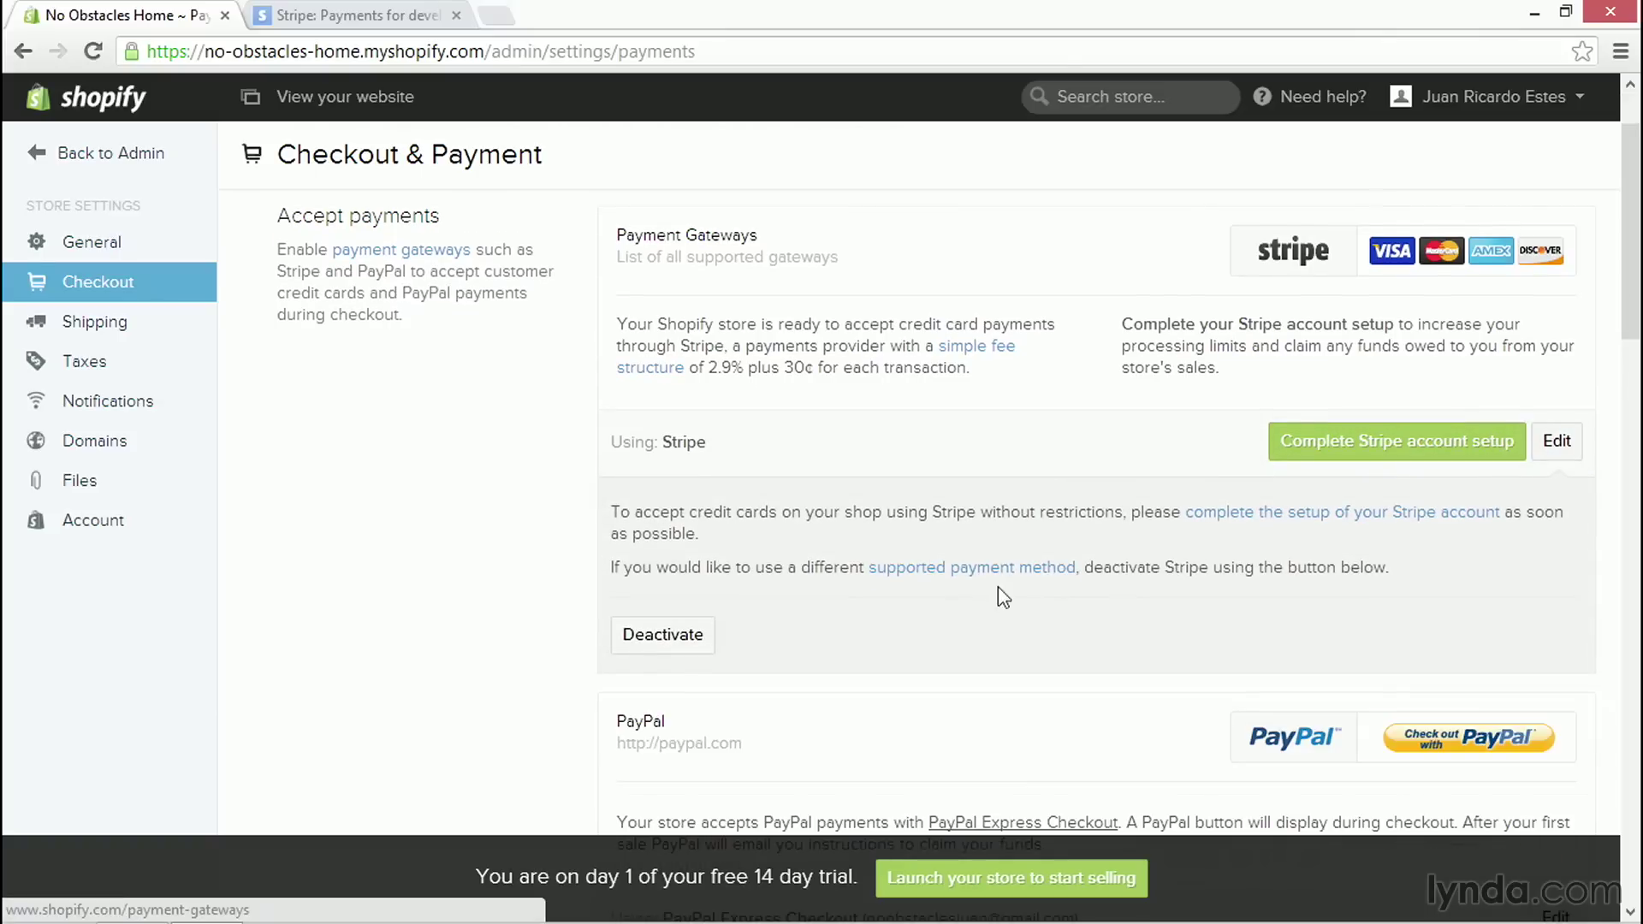
left_click(638, 653)
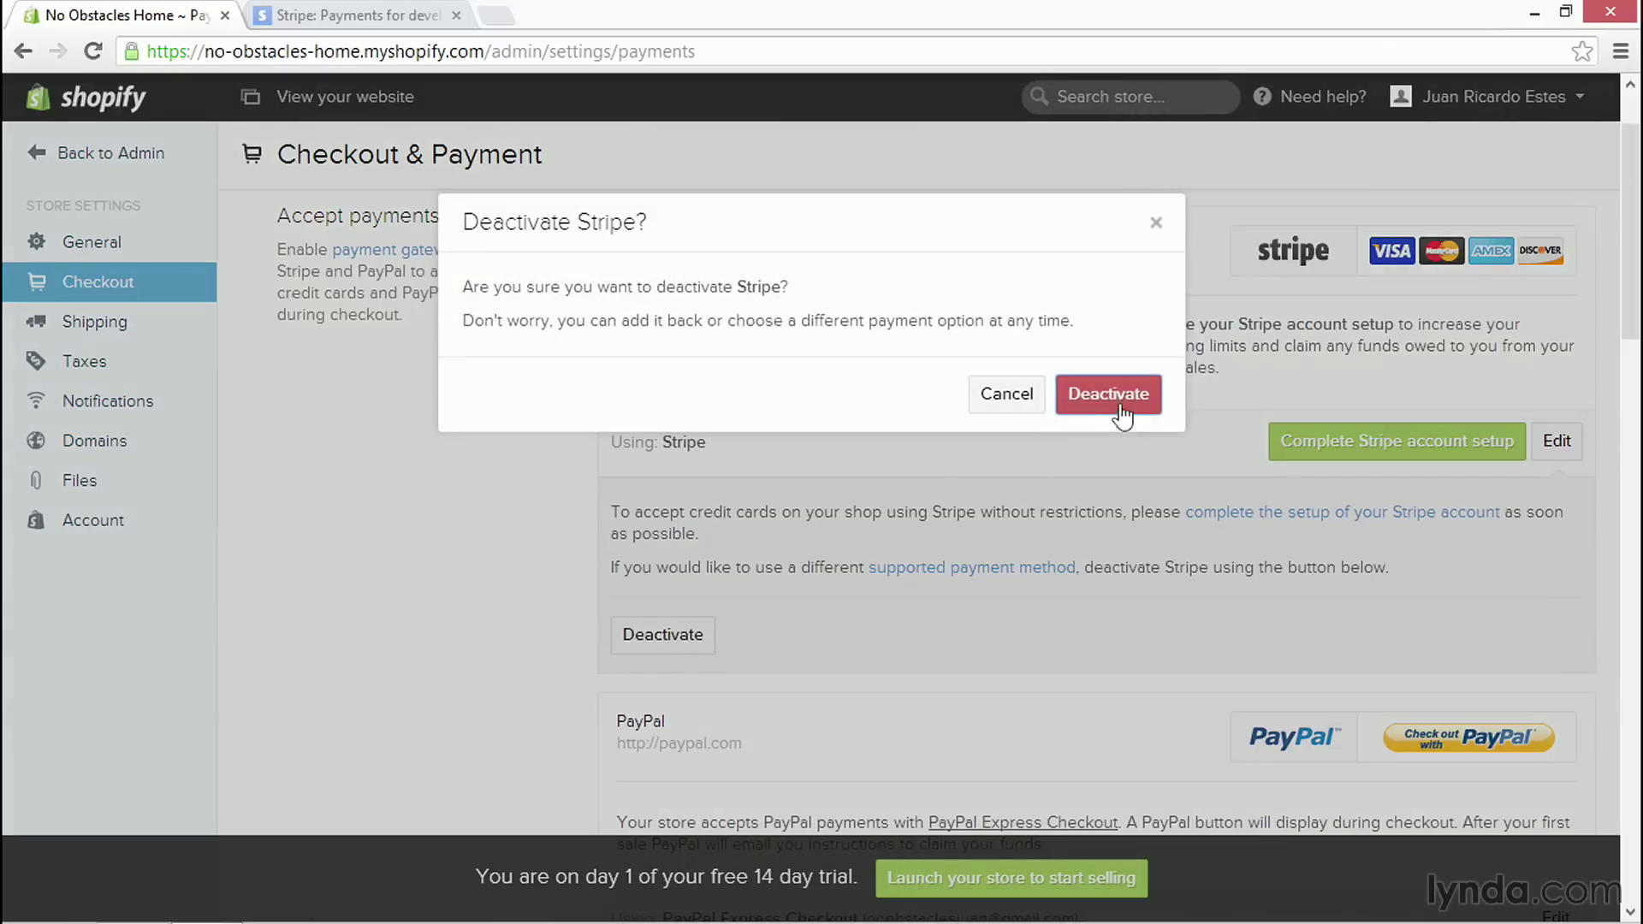
left_click(1122, 404)
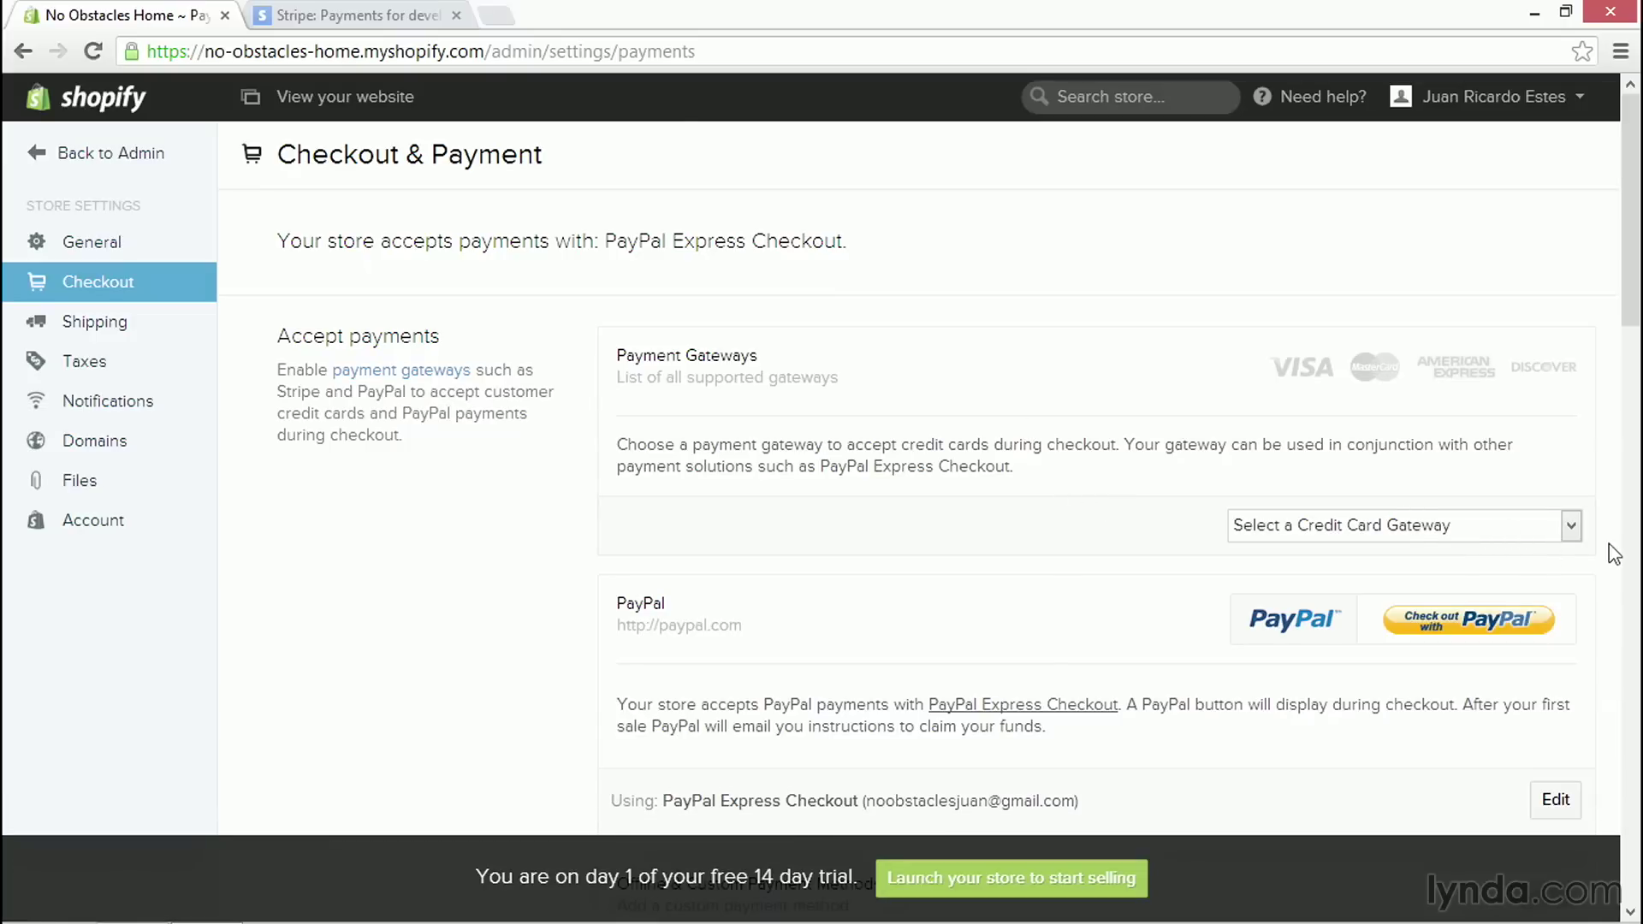
- Pick Stripe as the credit card gateway and activate it
left_click(1573, 527)
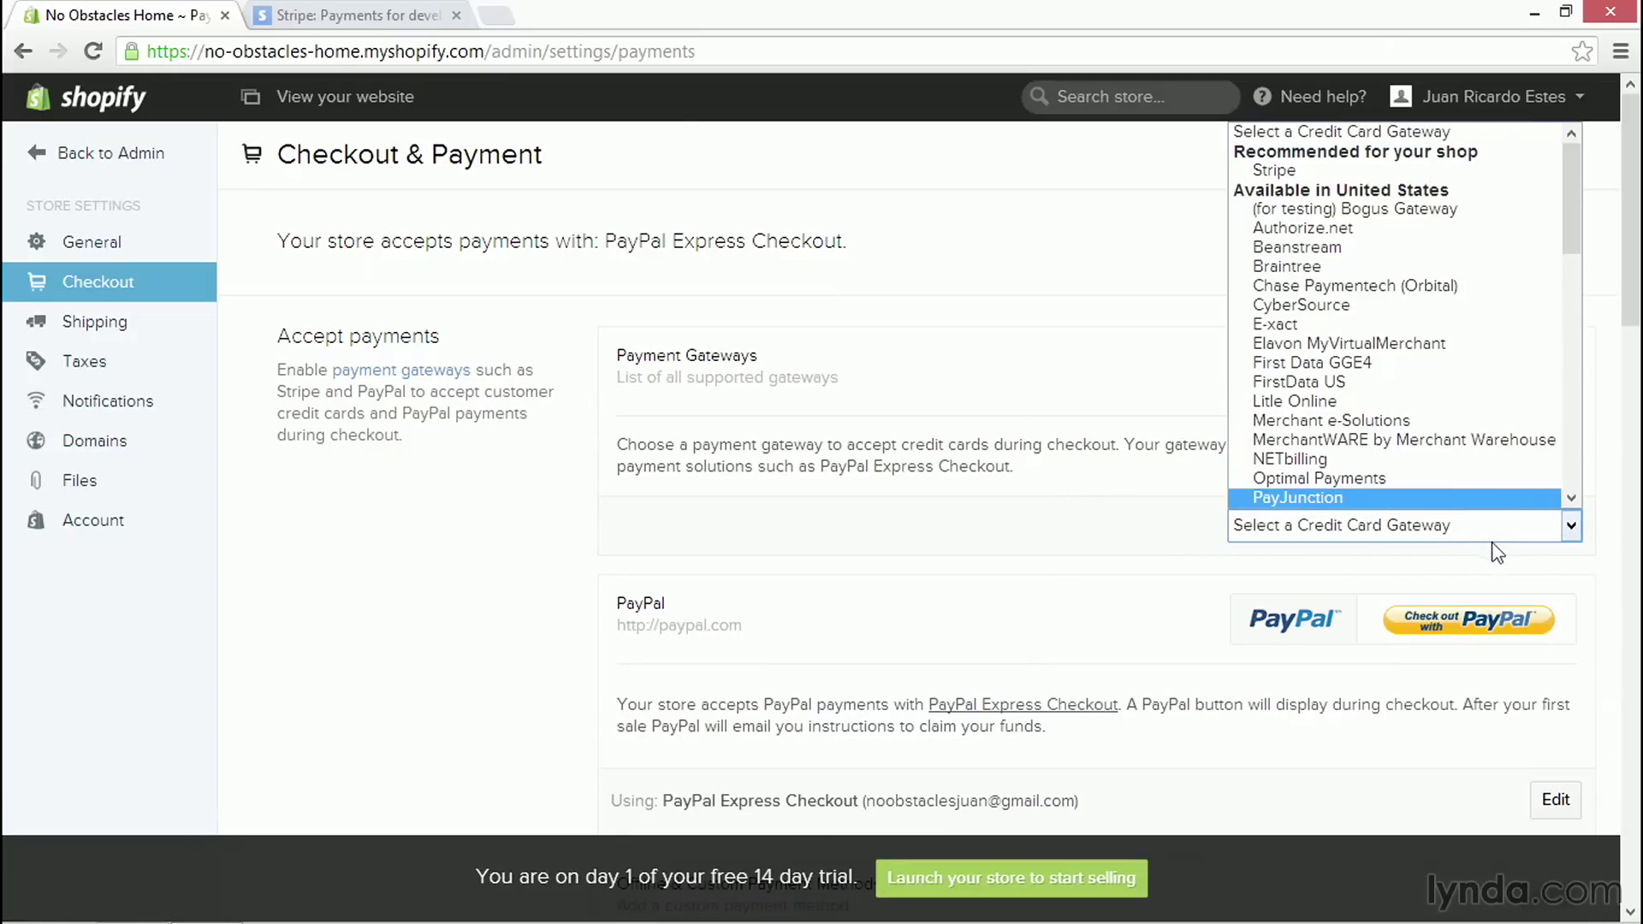
left_click(1069, 520)
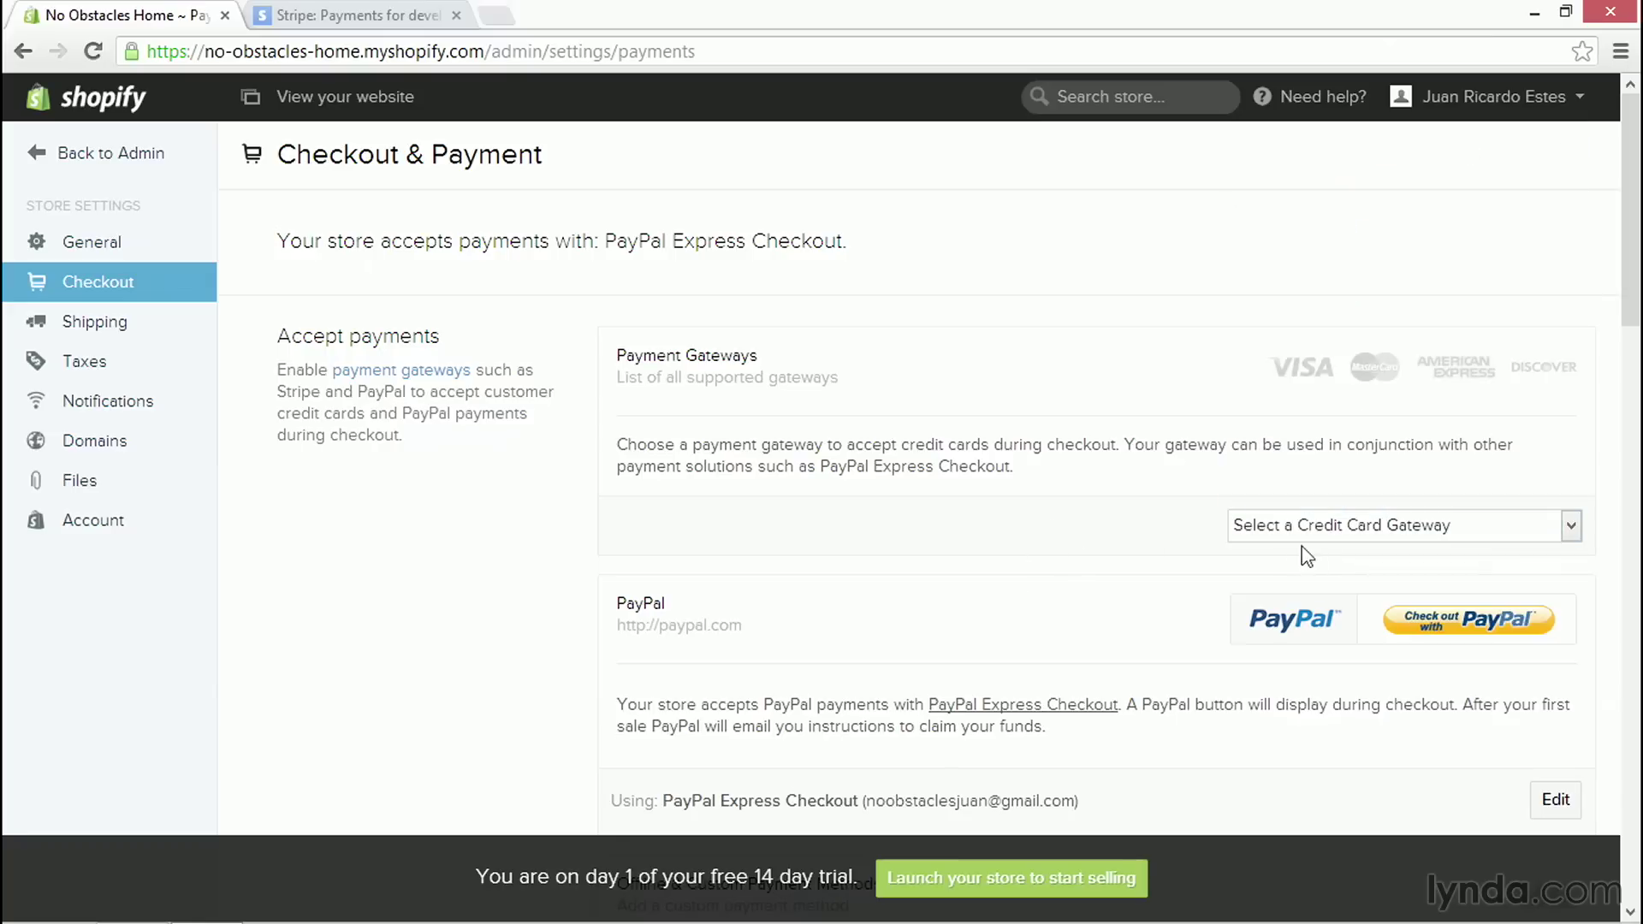
left_click(1572, 525)
left_click(1271, 169)
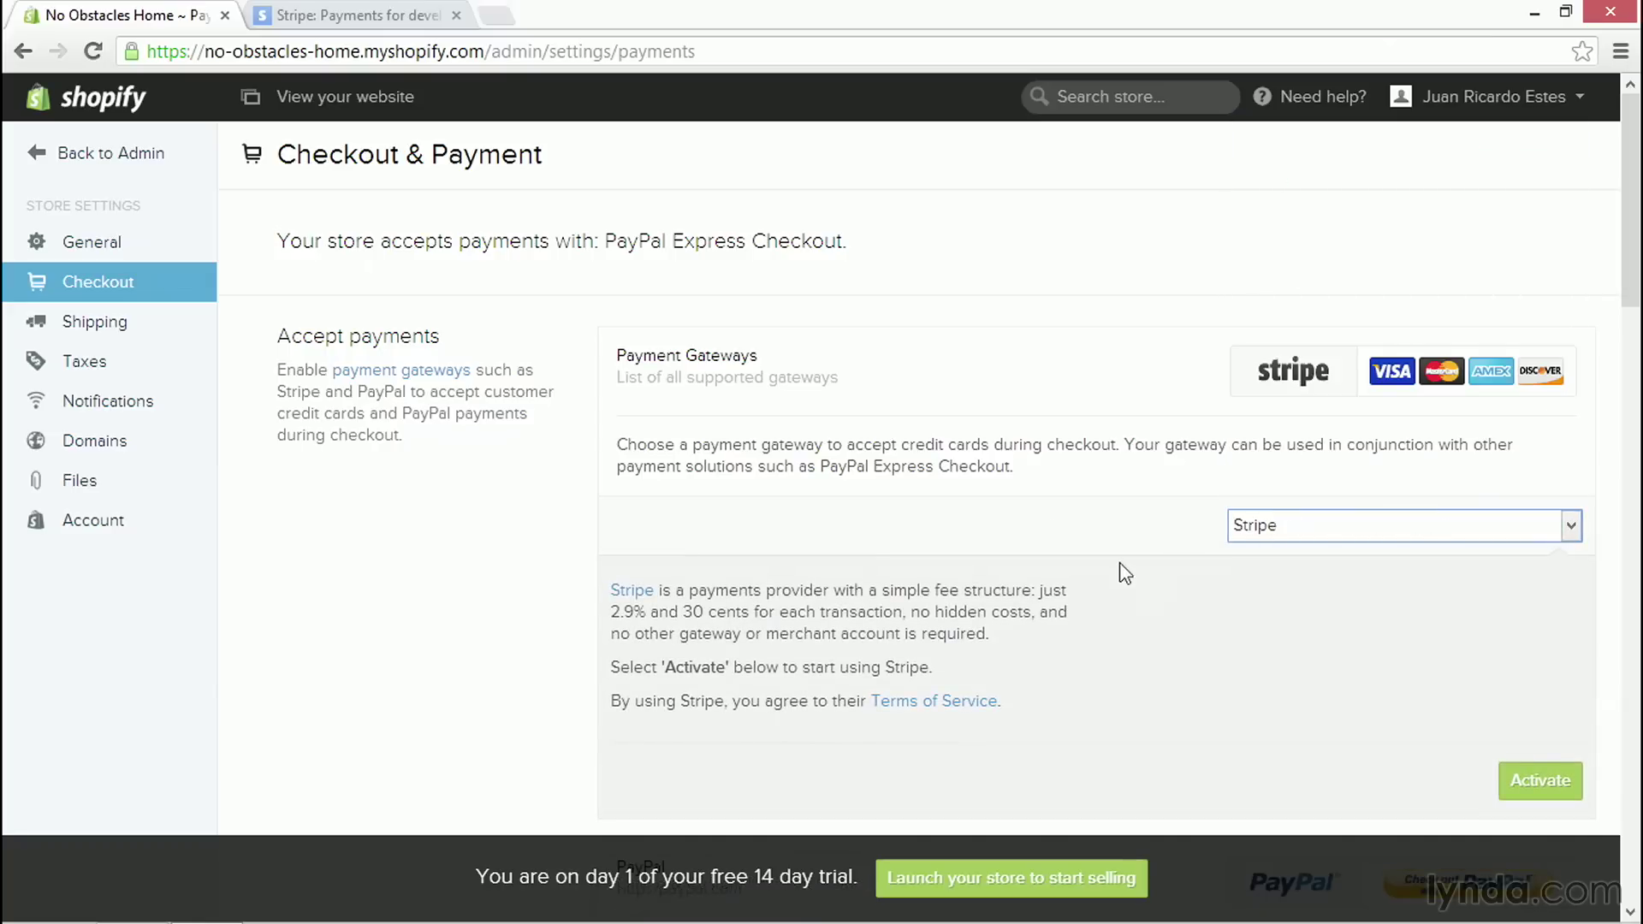
scroll(1125, 573, "down", 2)
left_click(1543, 662)
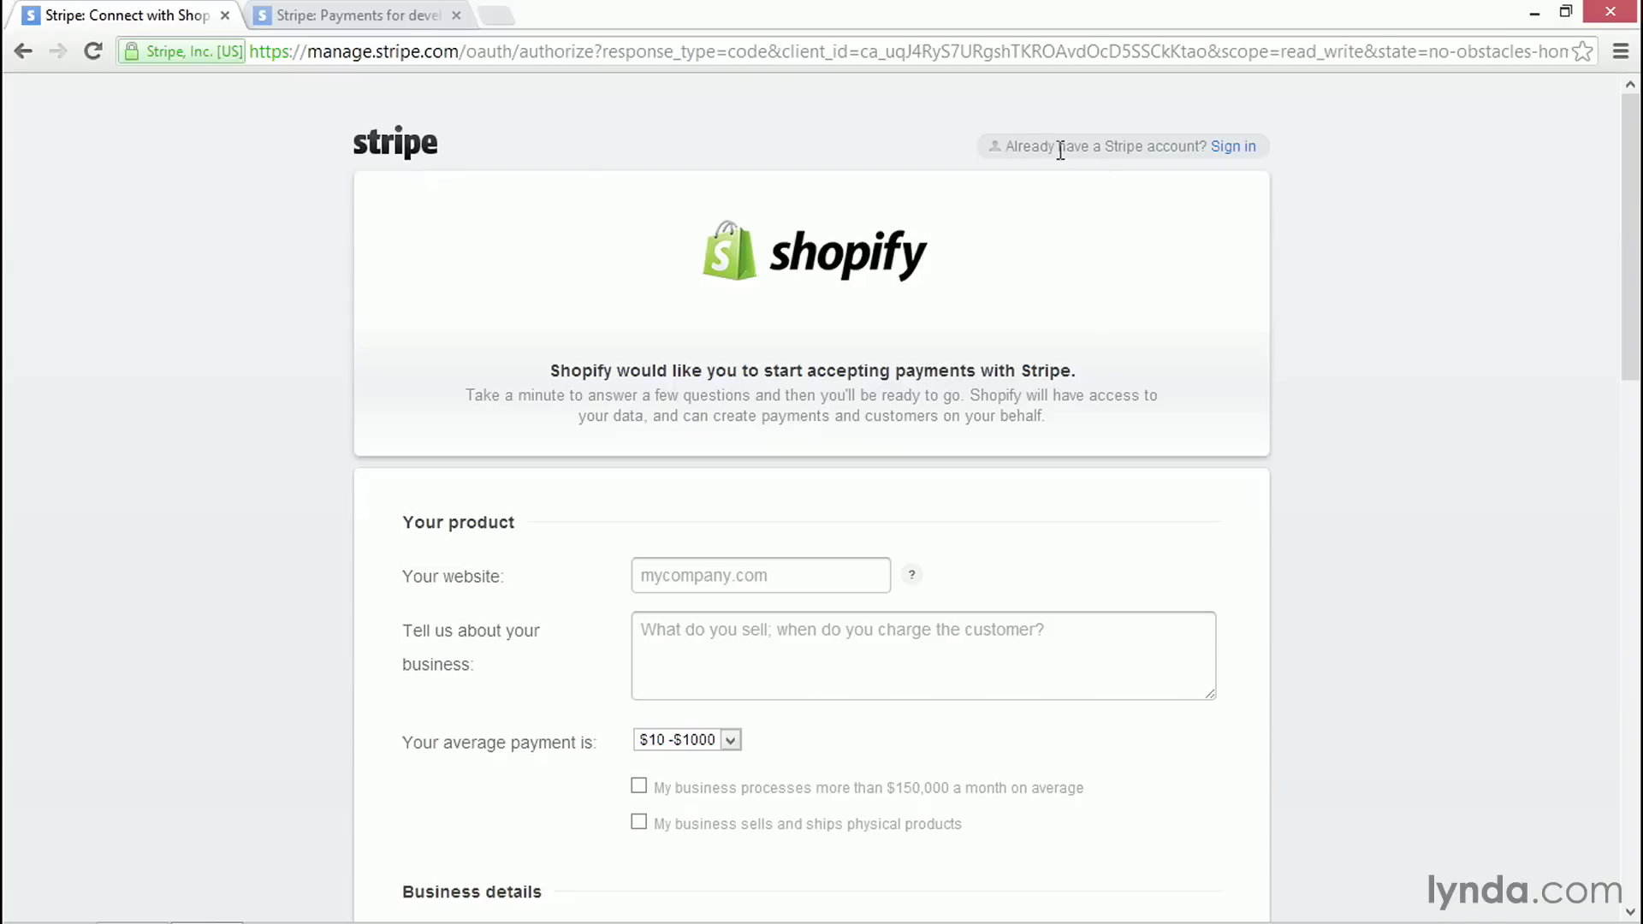
- Sign in with the Stripe account's e-mail and password, with Remember me unchecked
left_click(1251, 158)
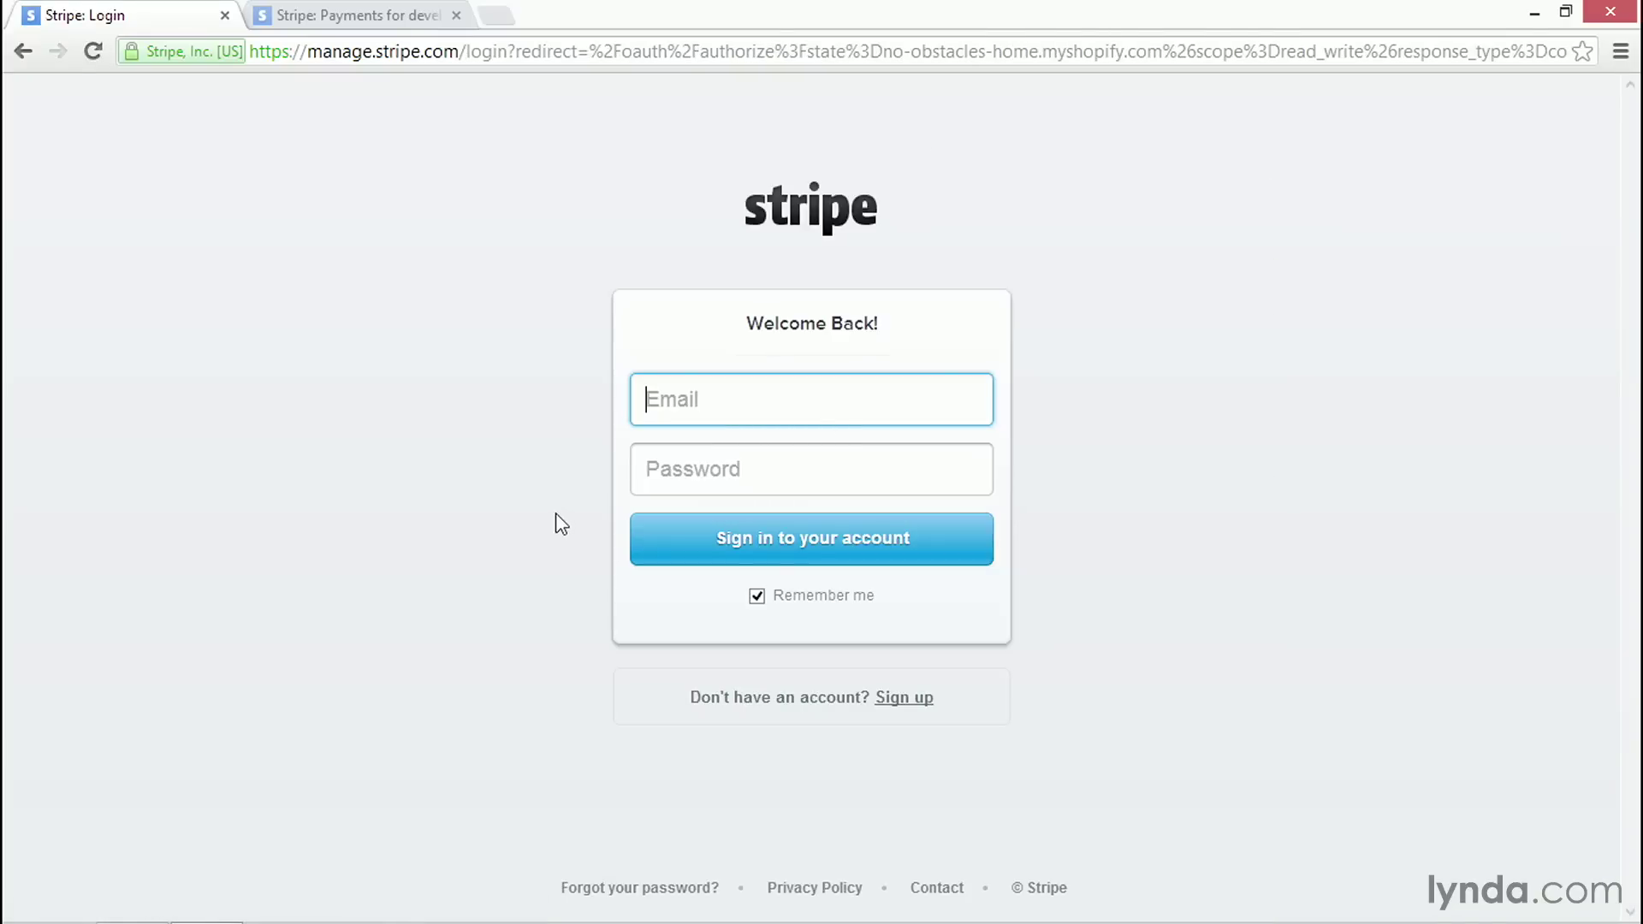
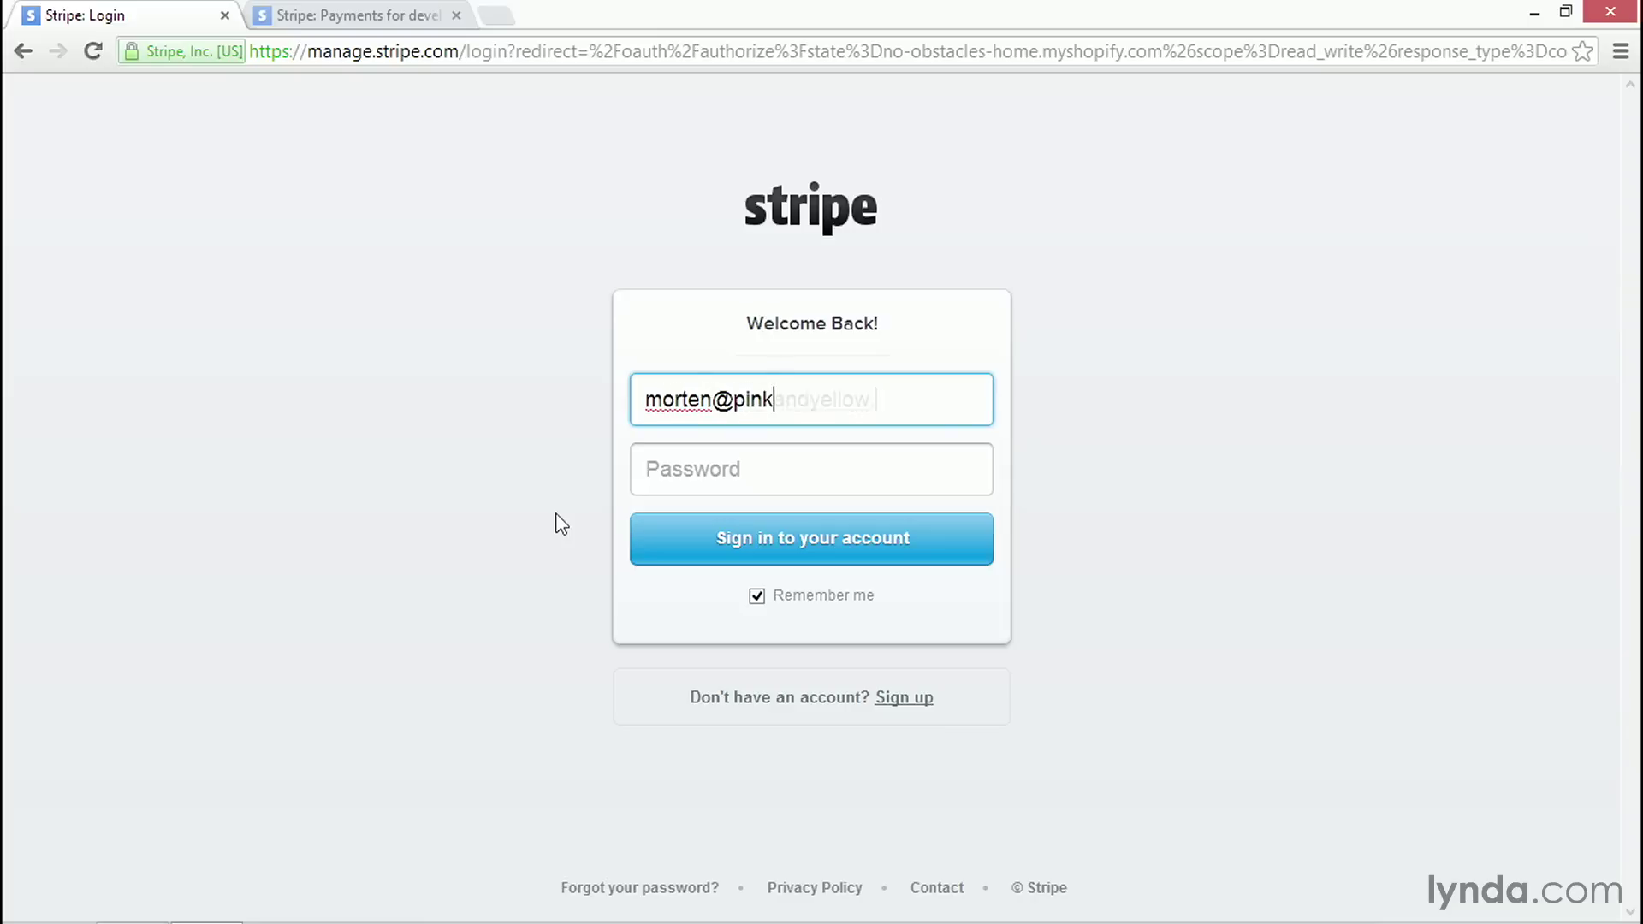
key("Tab")
type("********")
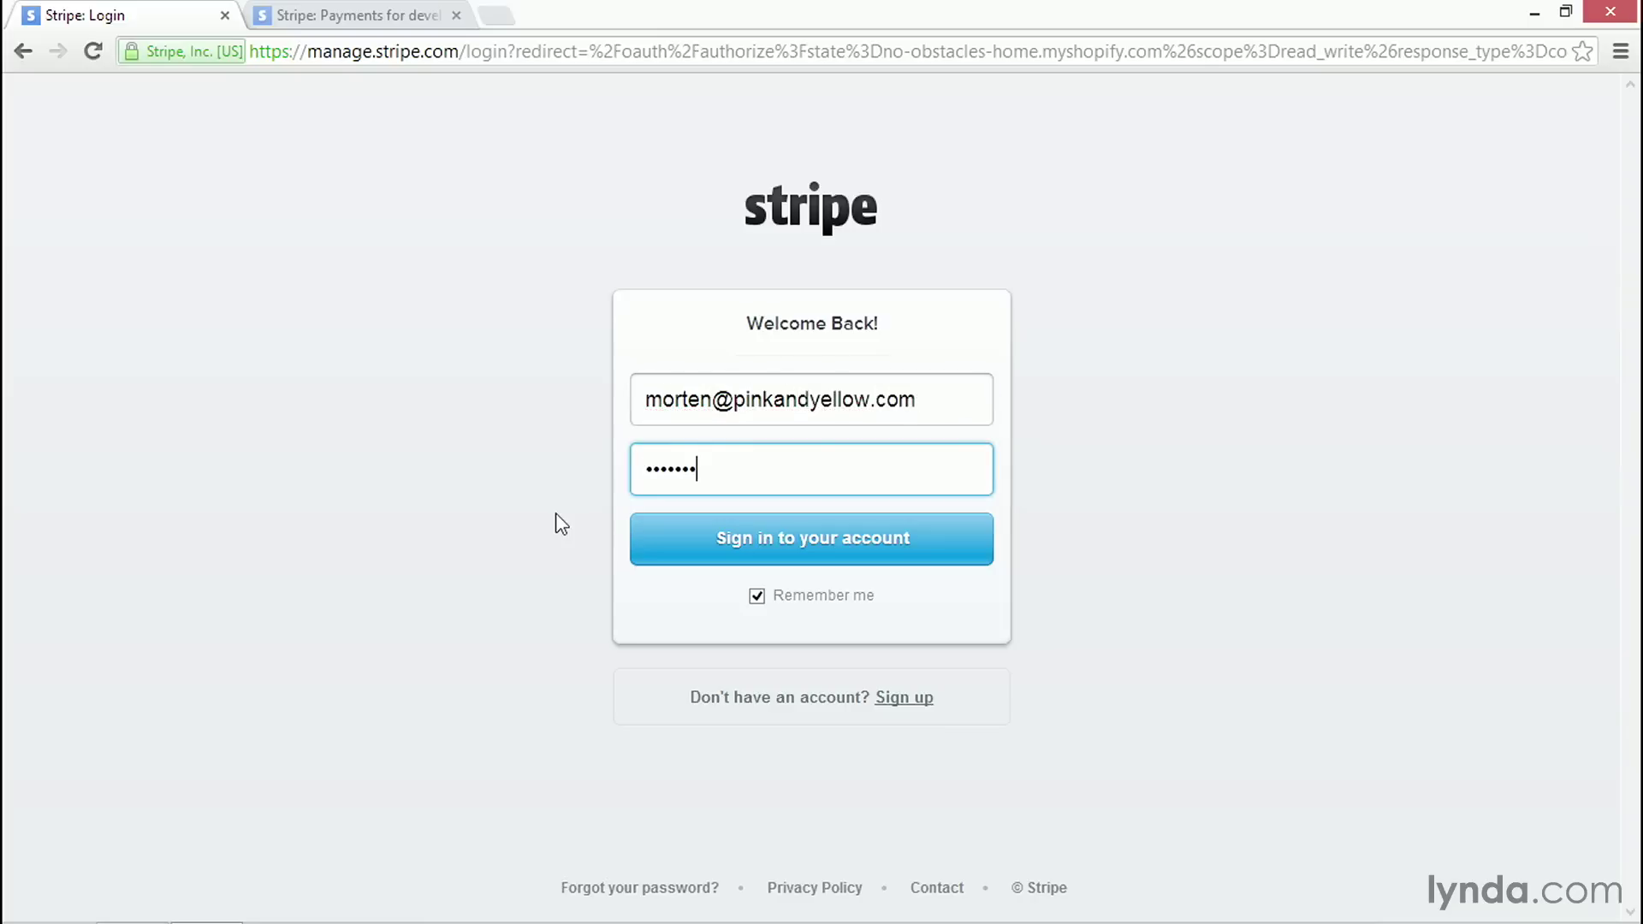
left_click(756, 596)
left_click(800, 547)
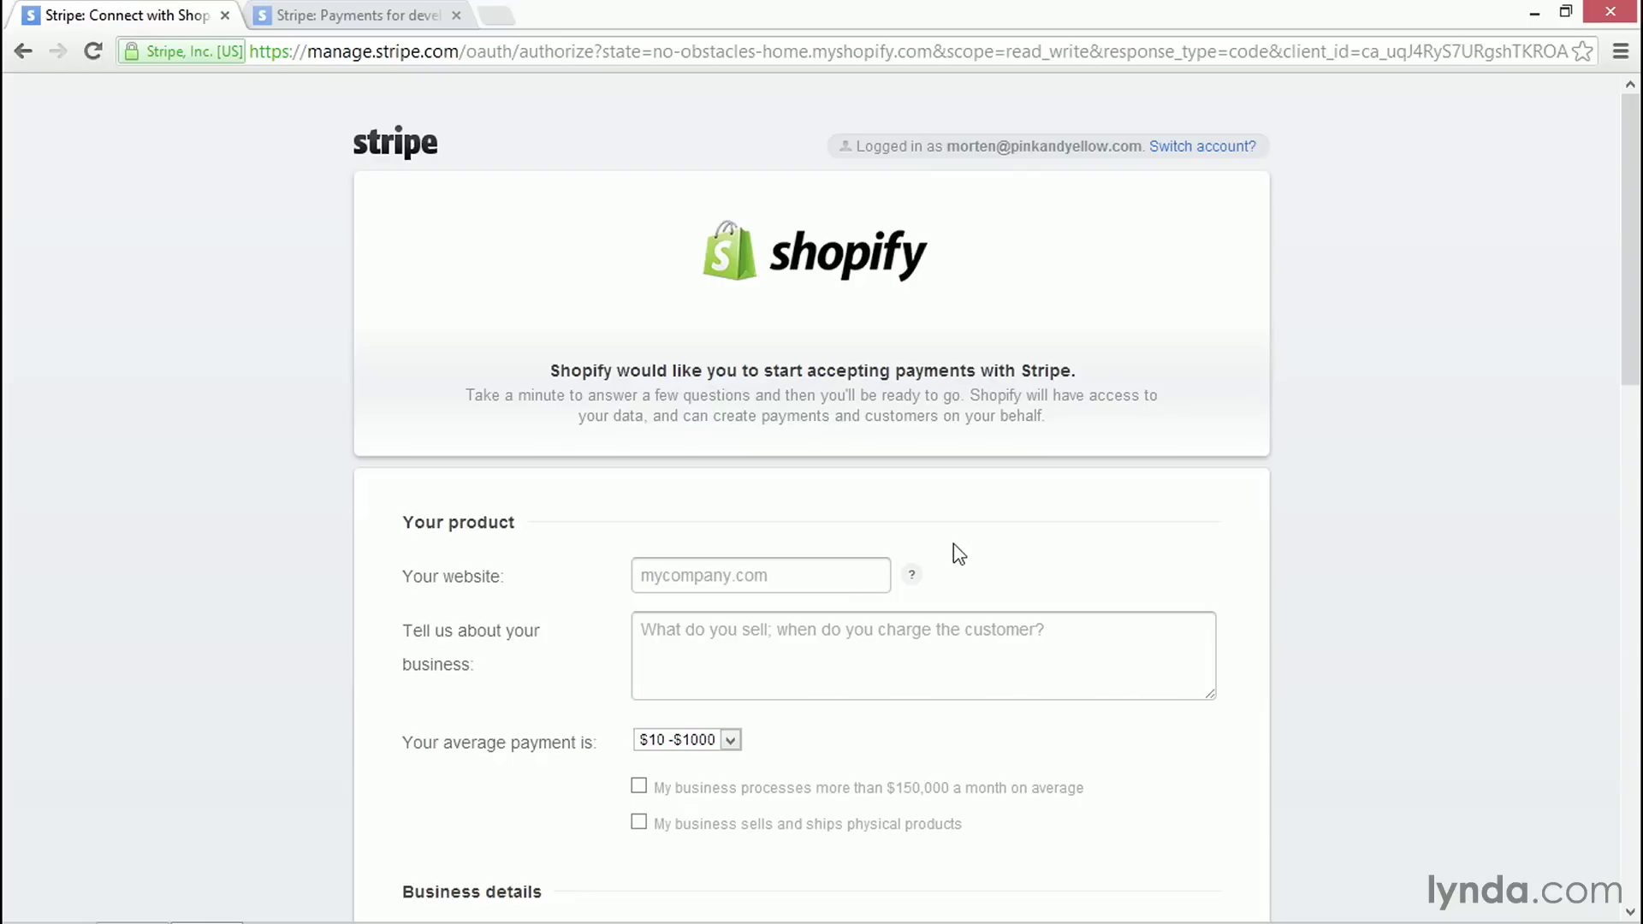
- Authorize Shopify's access to this Stripe account at the bottom of the Connect form
scroll(1309, 483, "down", 1)
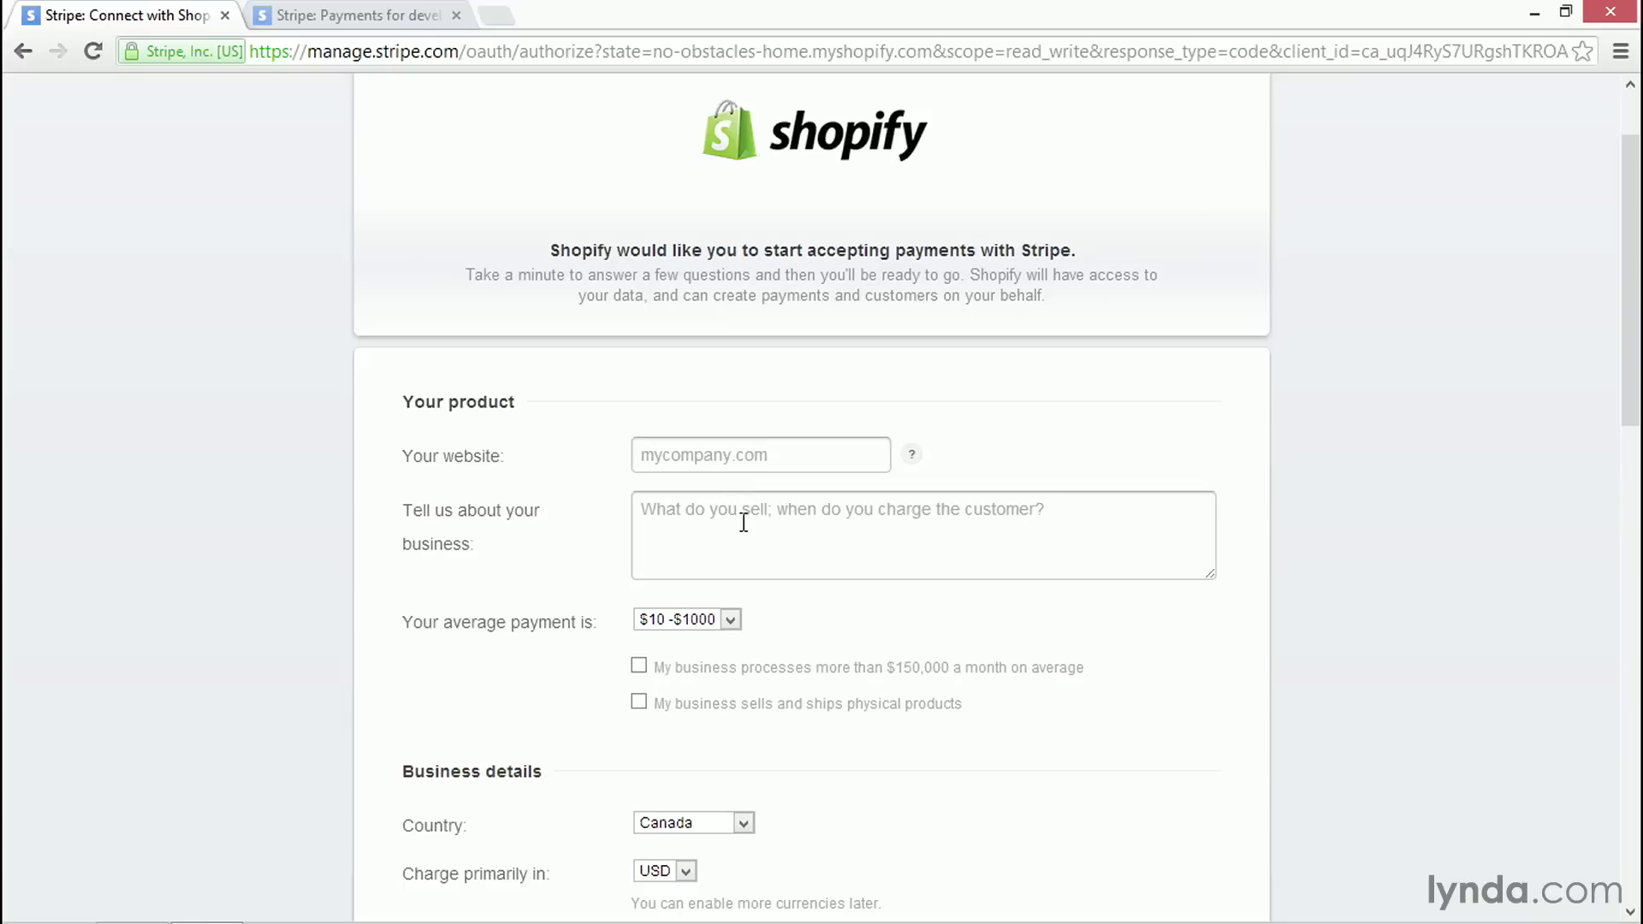
scroll(912, 543, "down", 1)
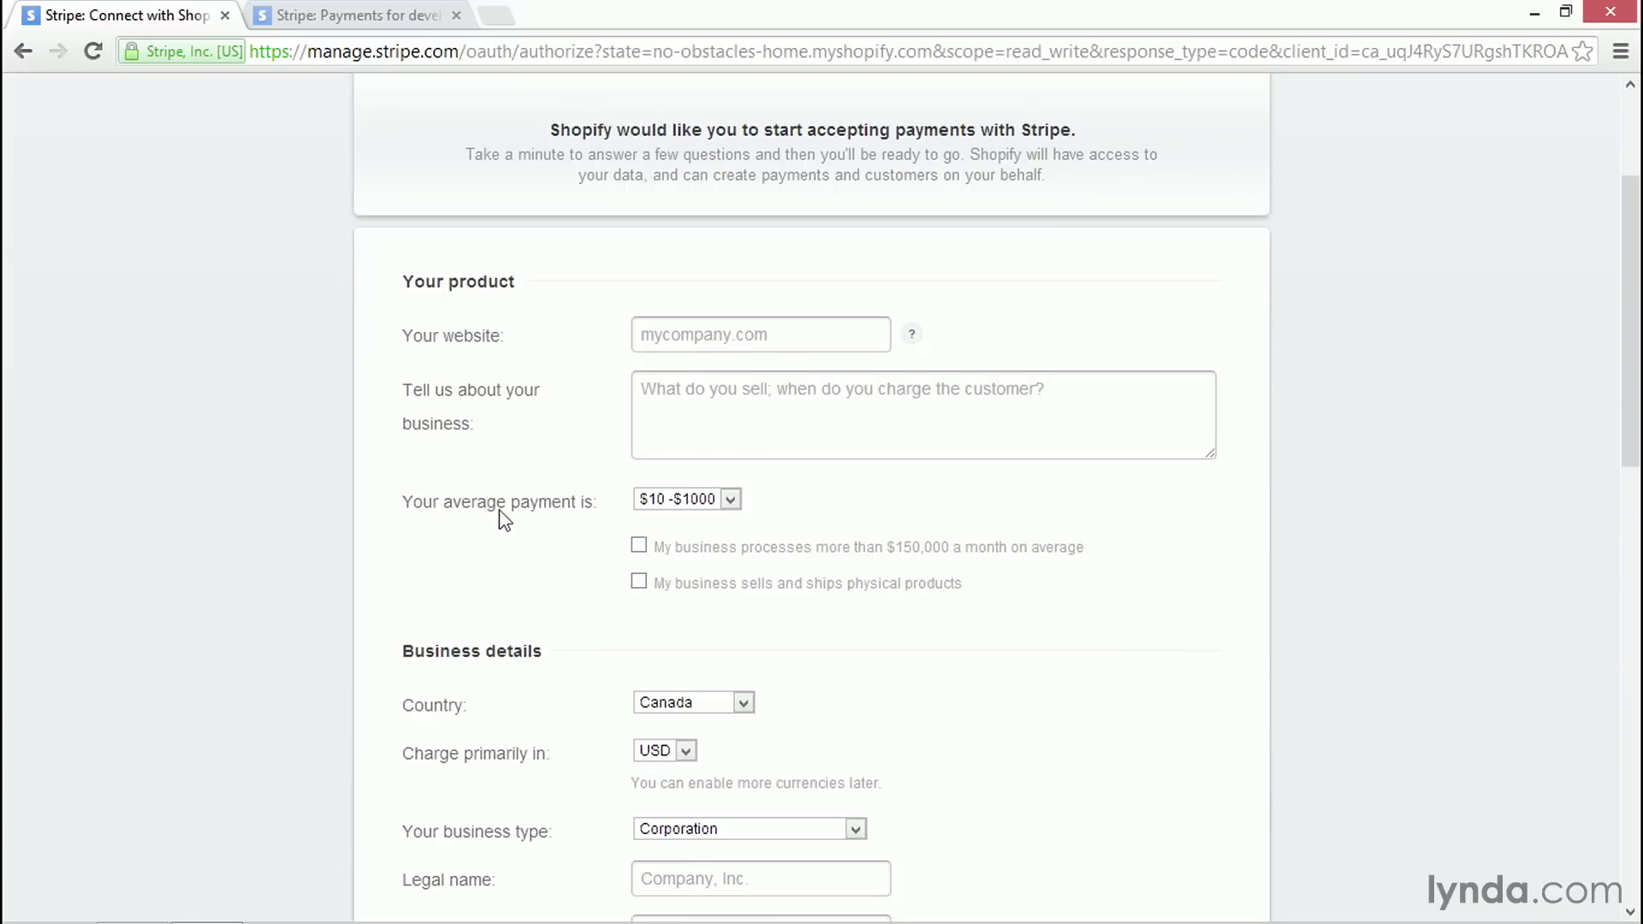
scroll(882, 589, "down", 2)
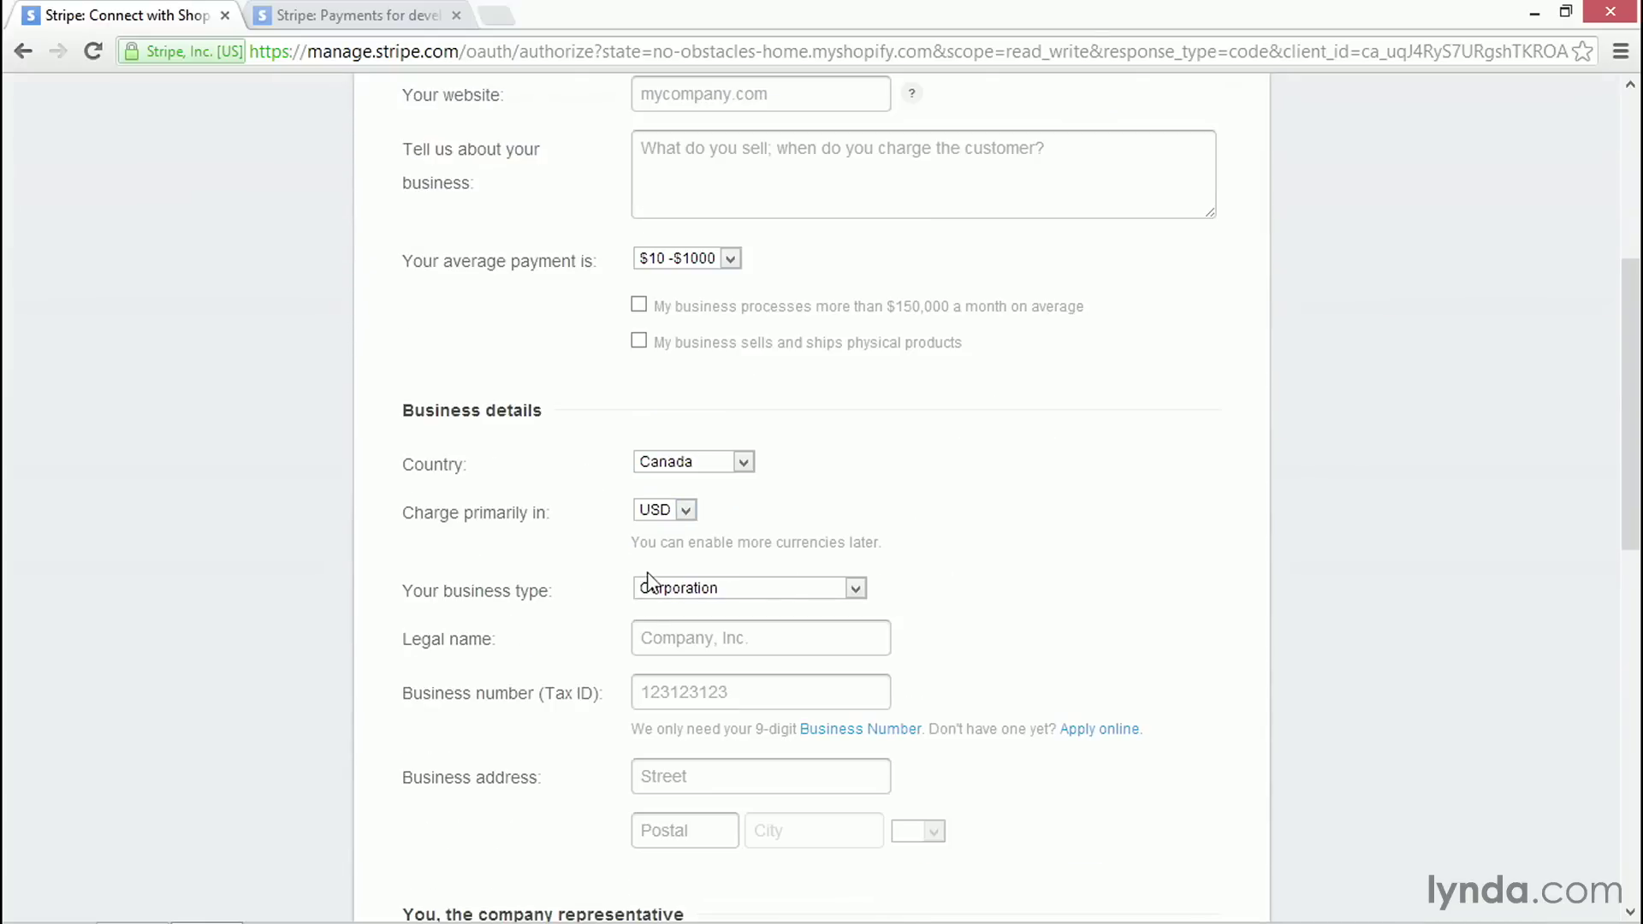
scroll(657, 719, "down", 1)
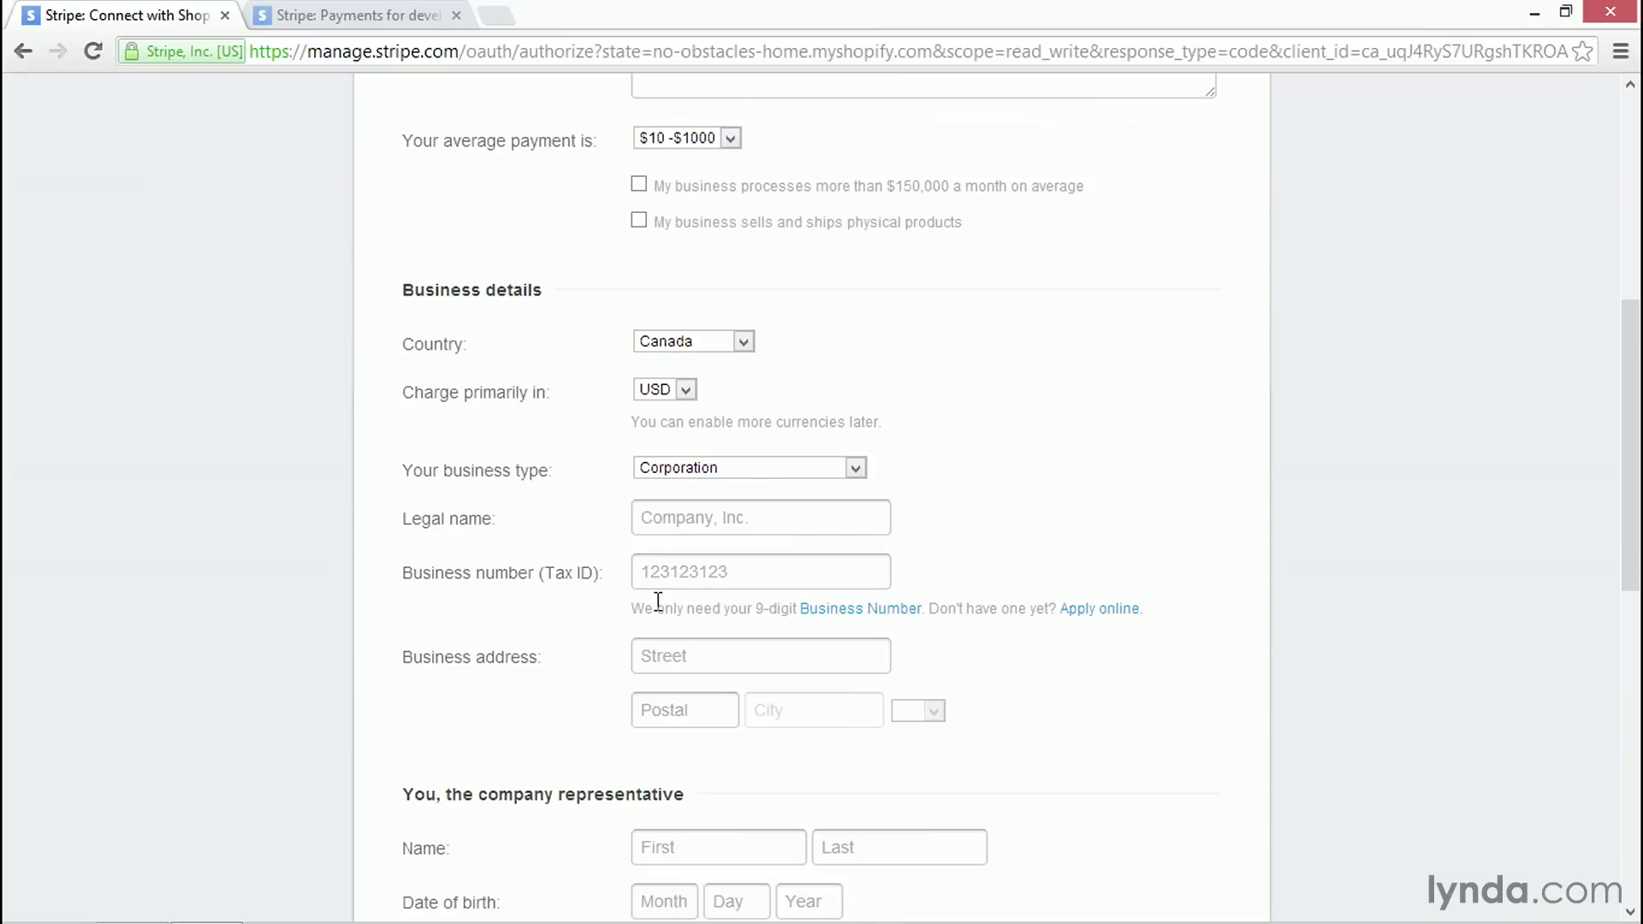
scroll(659, 603, "down", 1)
scroll(716, 711, "down", 5)
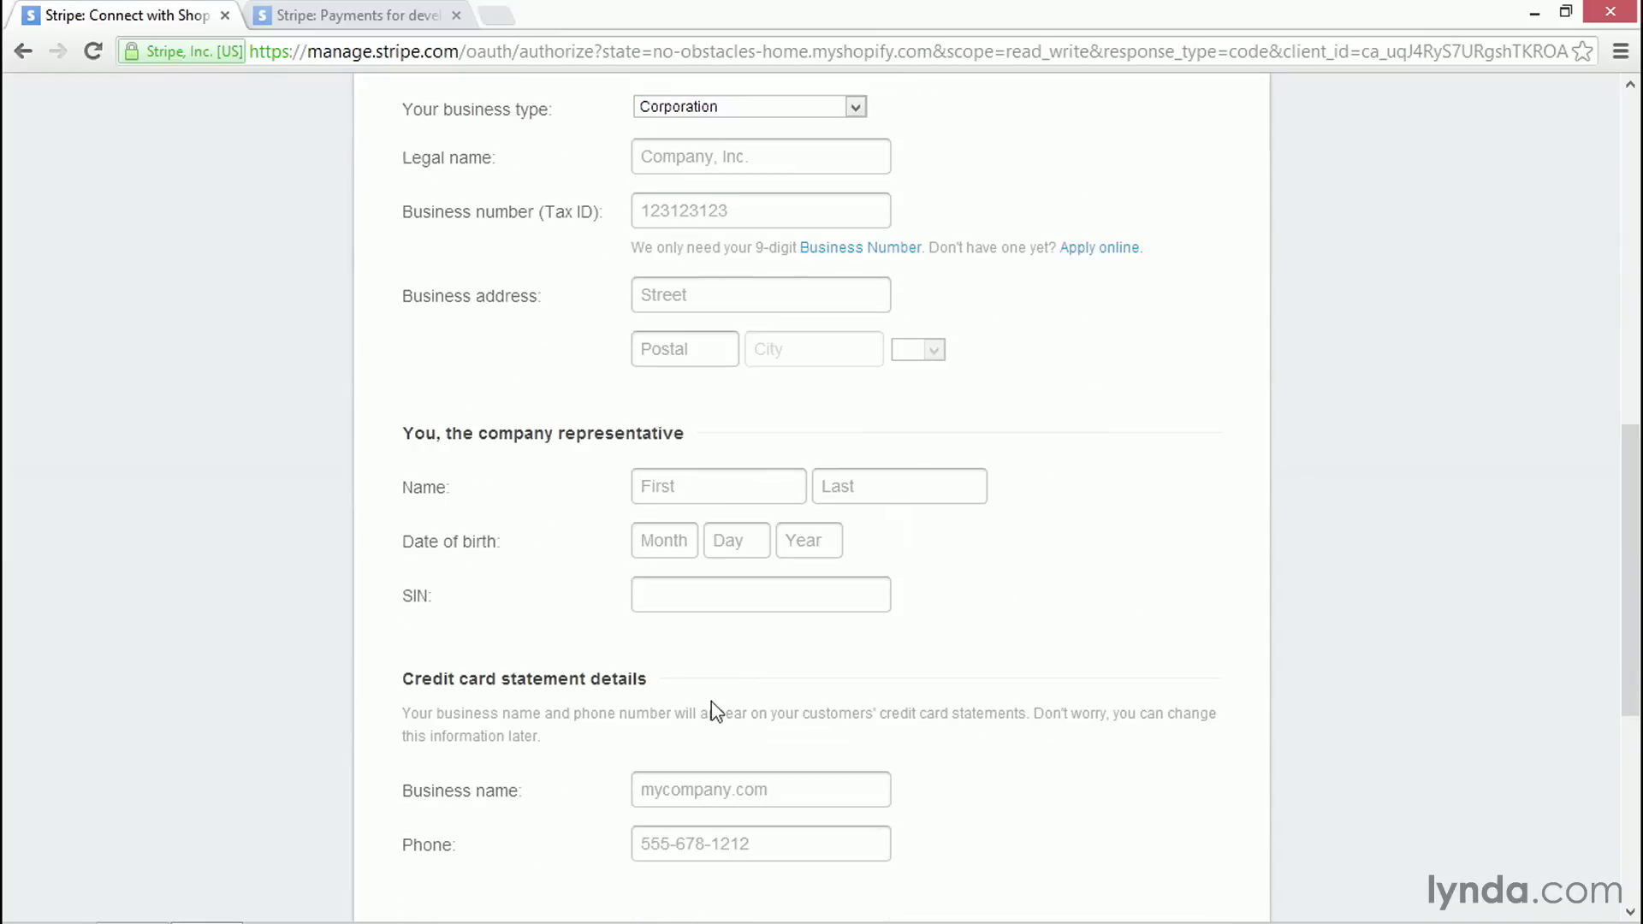
scroll(697, 567, "down", 1)
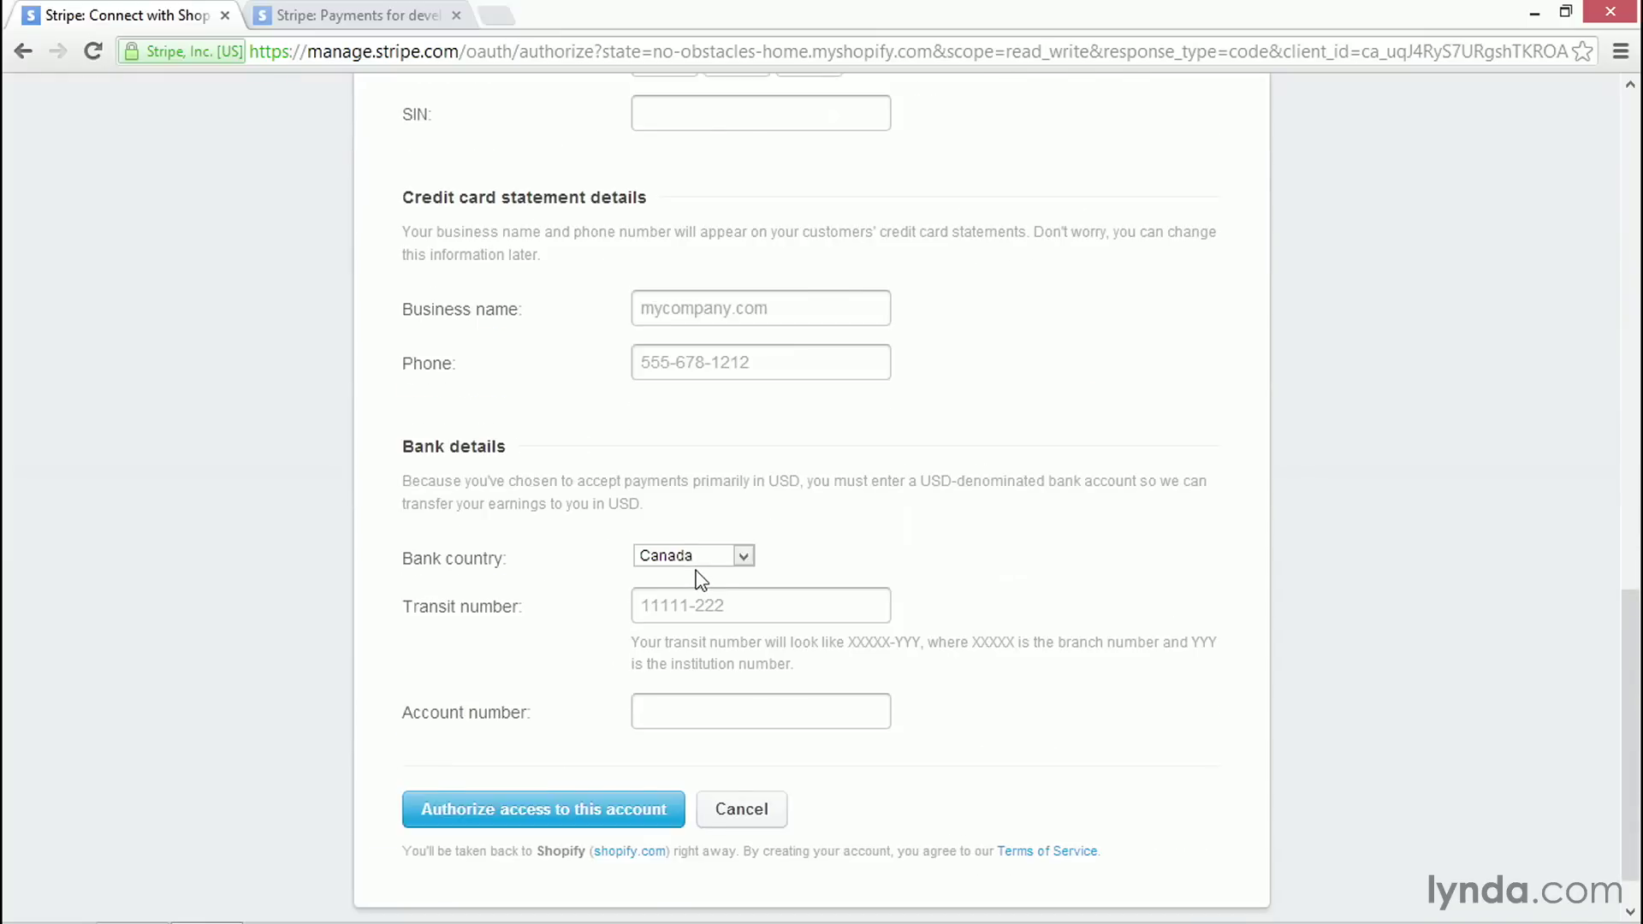
scroll(697, 569, "down", 1)
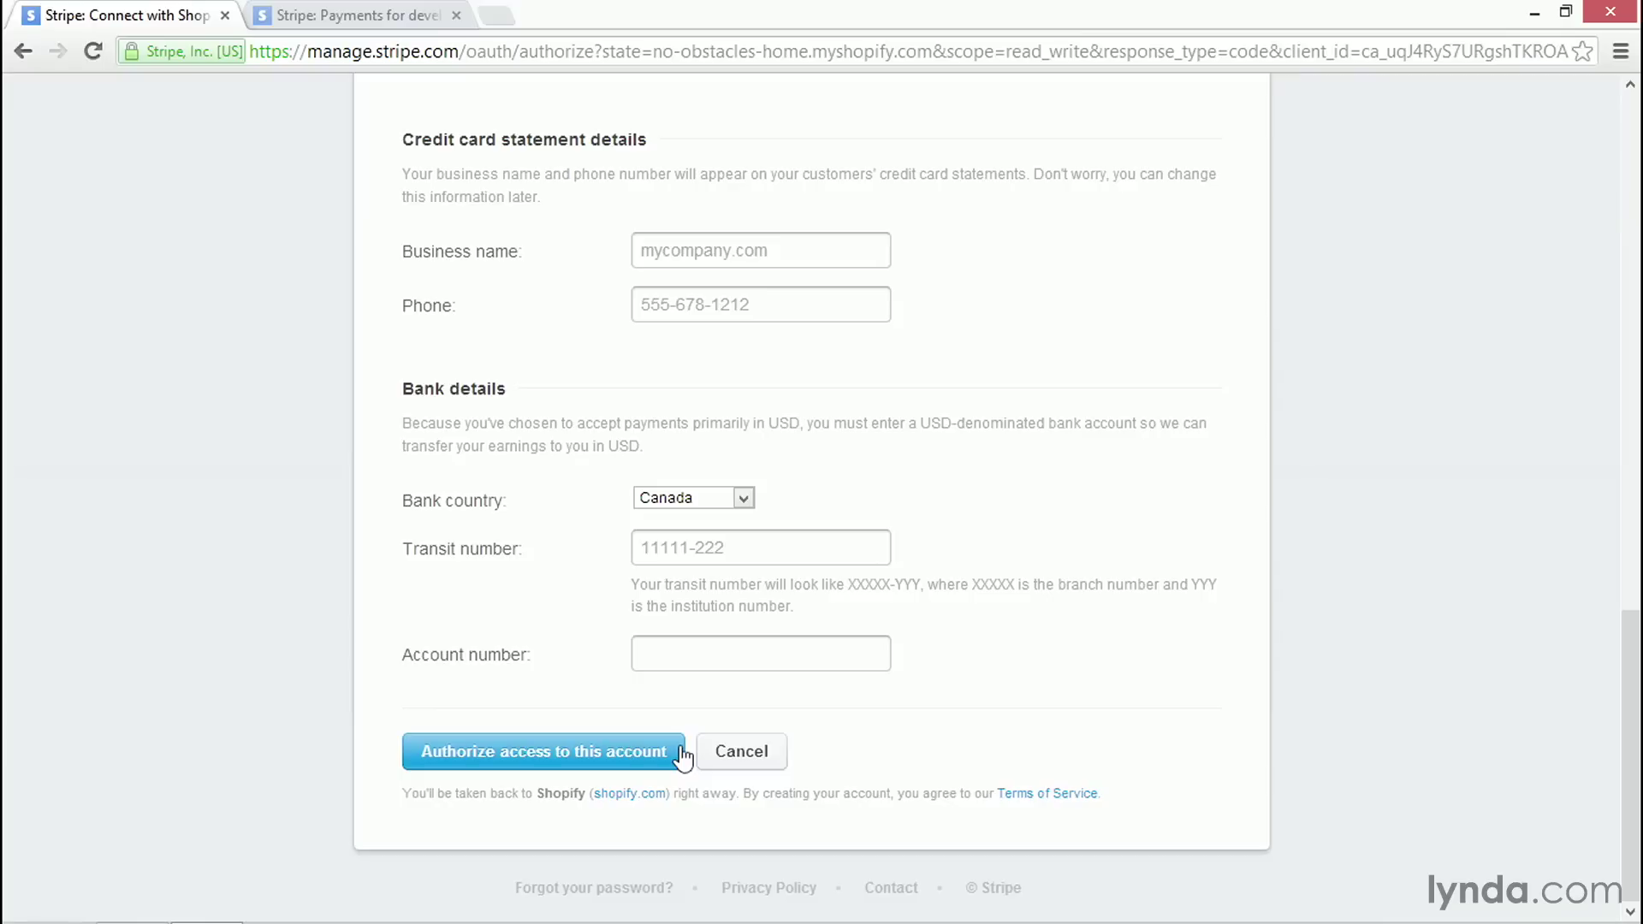
left_click(682, 757)
left_click(402, 15)
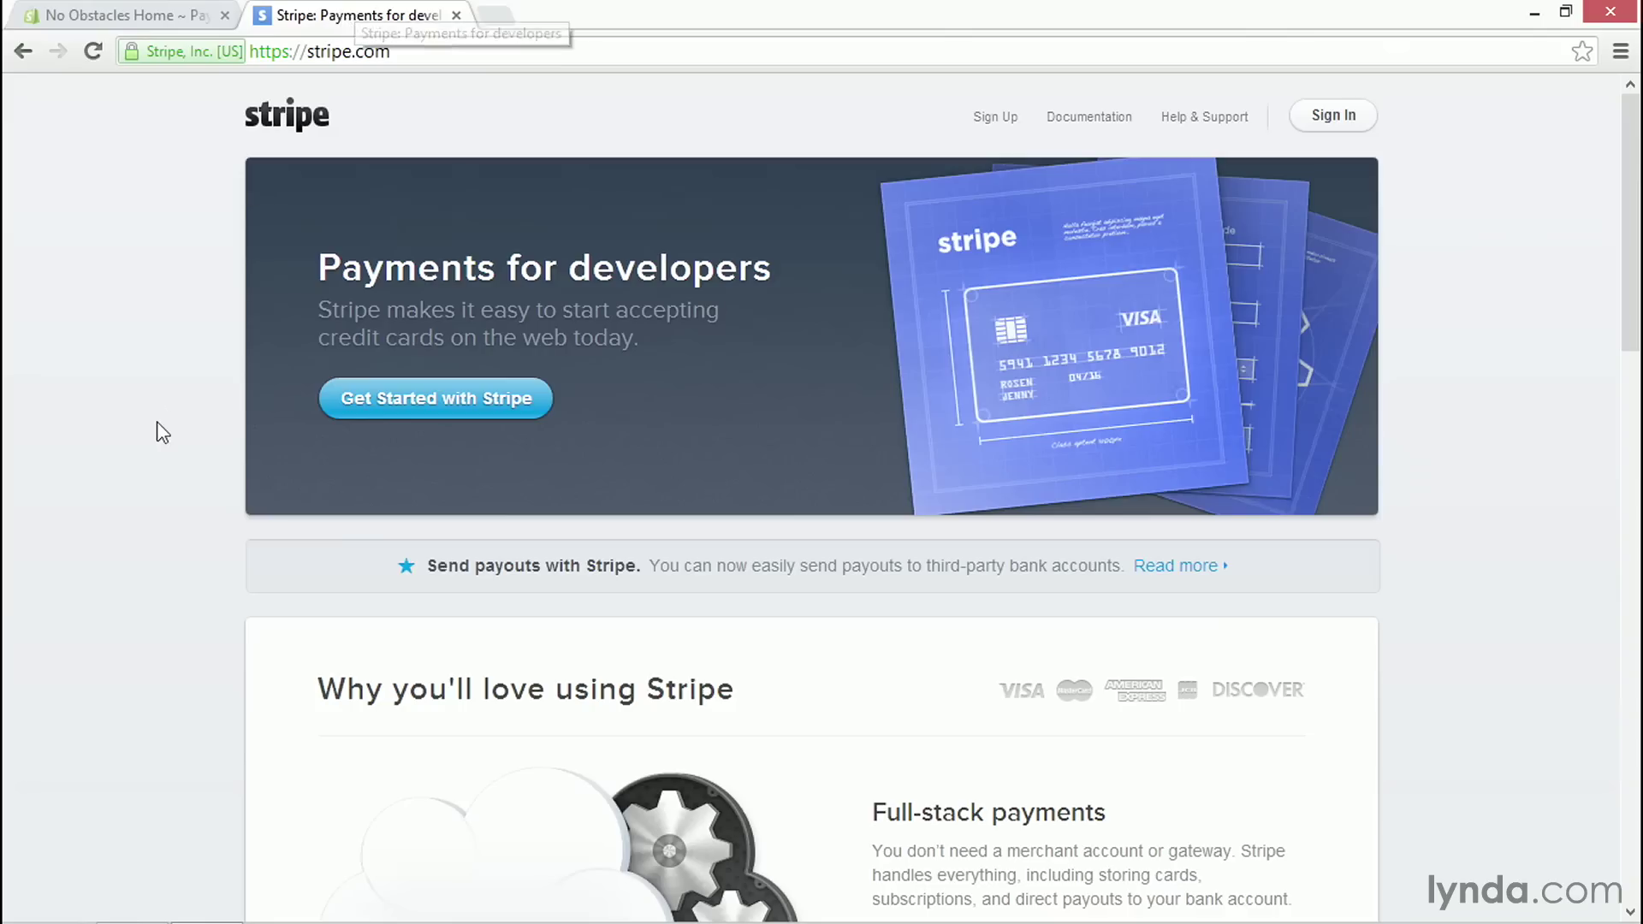